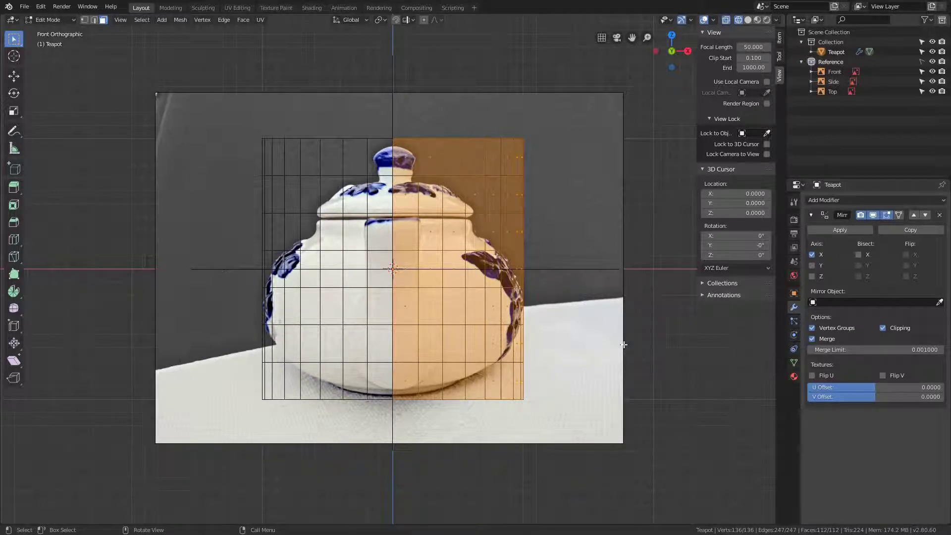
# - Deselect every vertex of the mirrored Teapot grid with Alt+A
pyautogui.hotkey('alt', 'a')
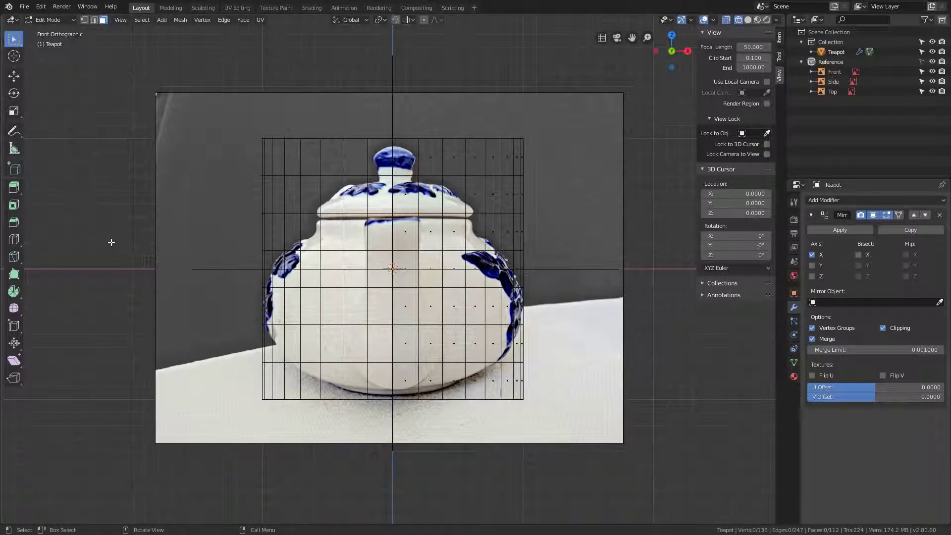
# - In vertex mode, select the outermost lid-line vertex at the right edge, leaving it in place
pyautogui.press('1')
pyautogui.scroll(2, 601, 276)
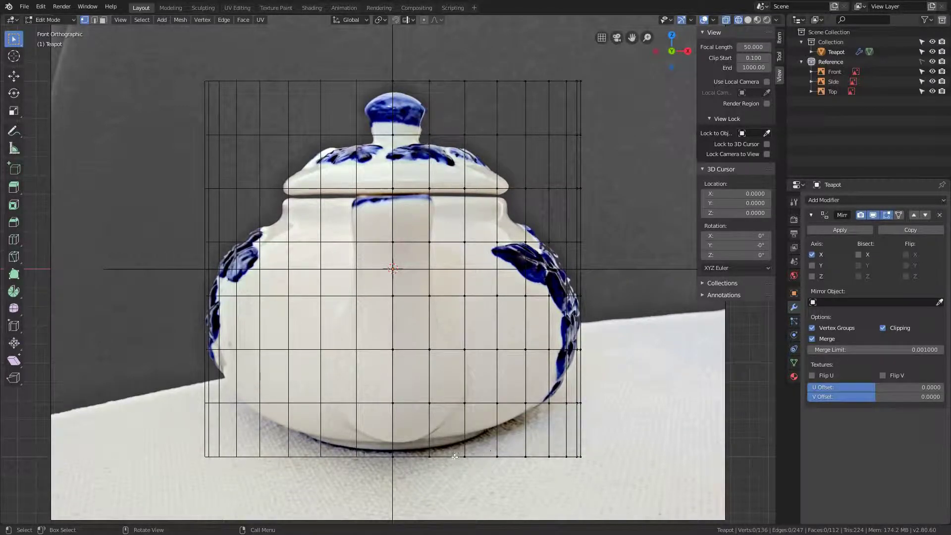
pyautogui.click(528, 188)
pyautogui.scroll(3, 533, 196)
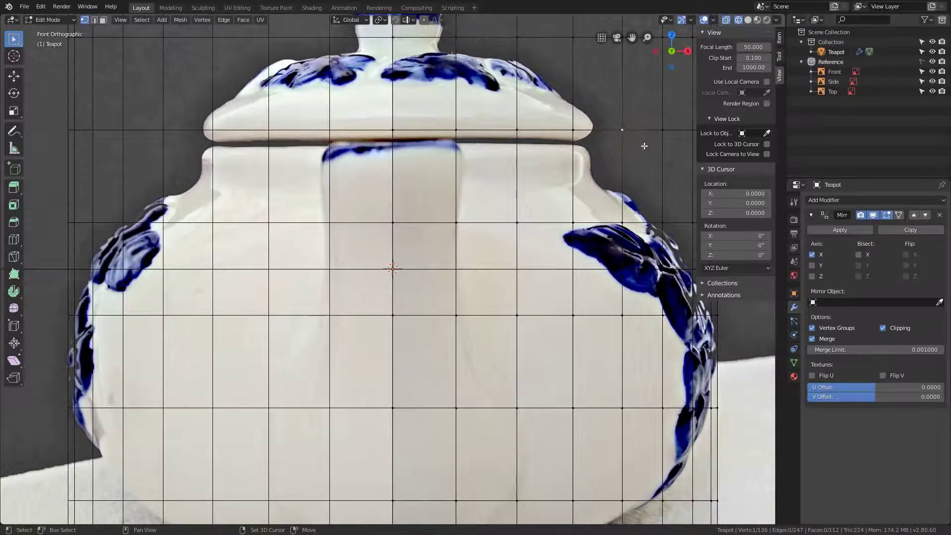
pyautogui.keyDown('shift'); pyautogui.moveTo(644, 145); pyautogui.dragTo(456, 210, button='middle'); pyautogui.keyUp('shift')
pyautogui.scroll(3, 456, 210)
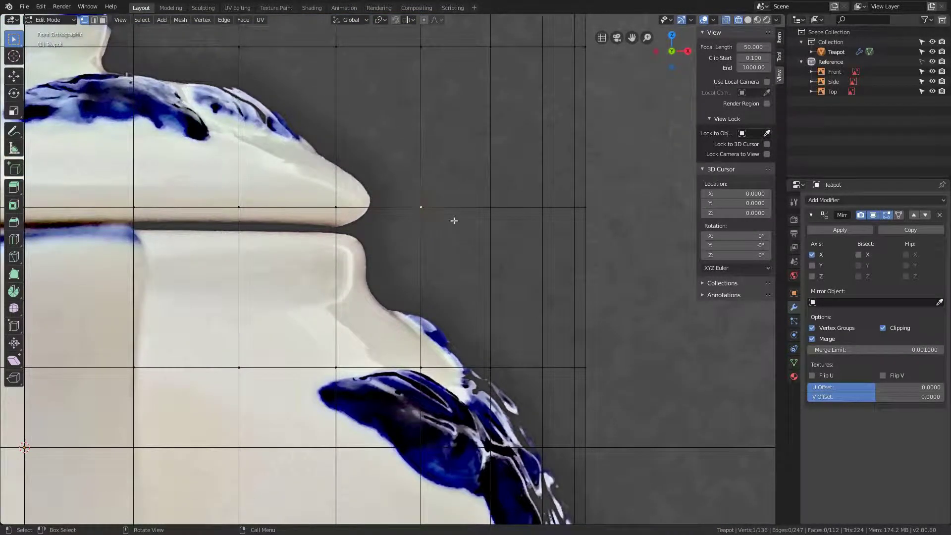
pyautogui.click(491, 207)
pyautogui.press('g')
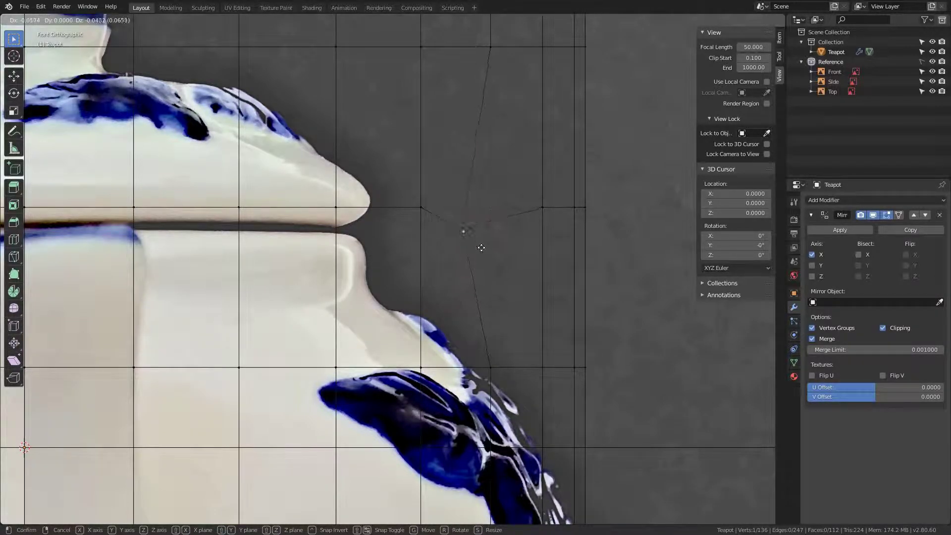
pyautogui.rightClick(519, 240)
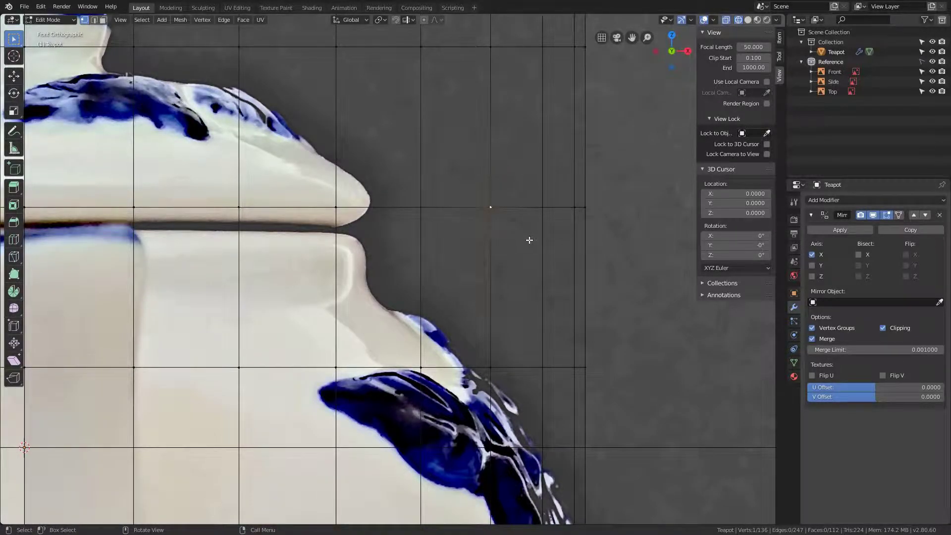
# - Hide the Reference collection and reposition the selected lid-edge vertex
pyautogui.click(932, 62)
pyautogui.press('g')
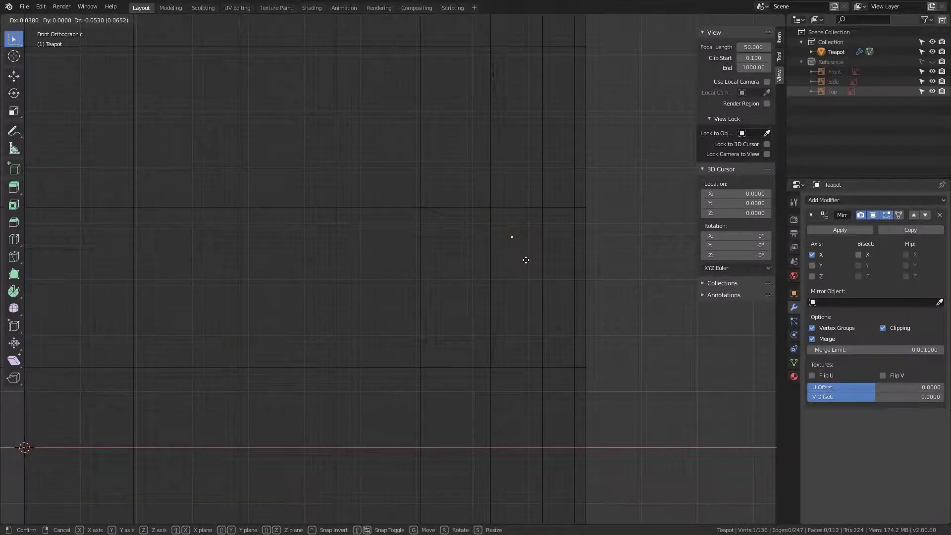
pyautogui.click(523, 248)
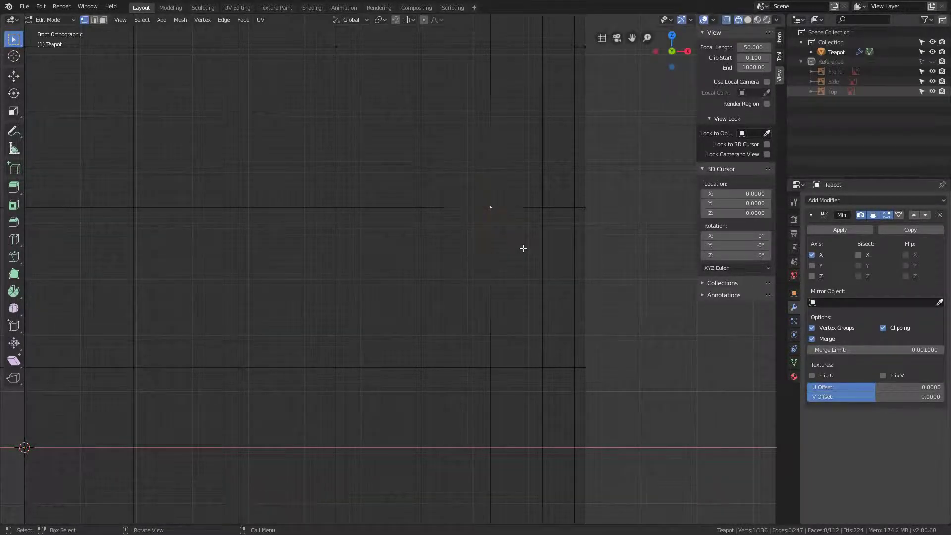
# - Box-select both stacked lid-edge vertices, return to Front view, and unhide the references
pyautogui.moveTo(521, 171); pyautogui.dragTo(461, 244)
pyautogui.moveTo(659, 162); pyautogui.dragTo(614, 189, button='middle')
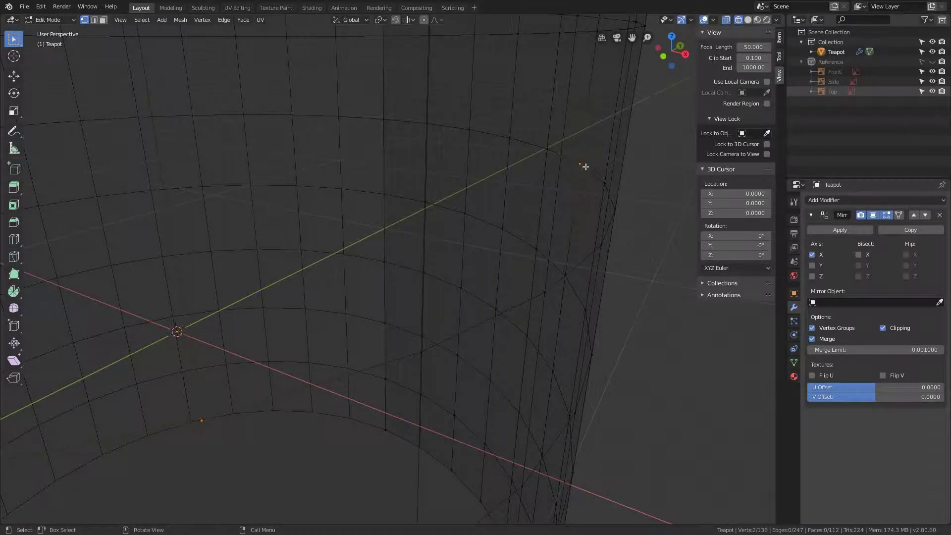
pyautogui.press('g')
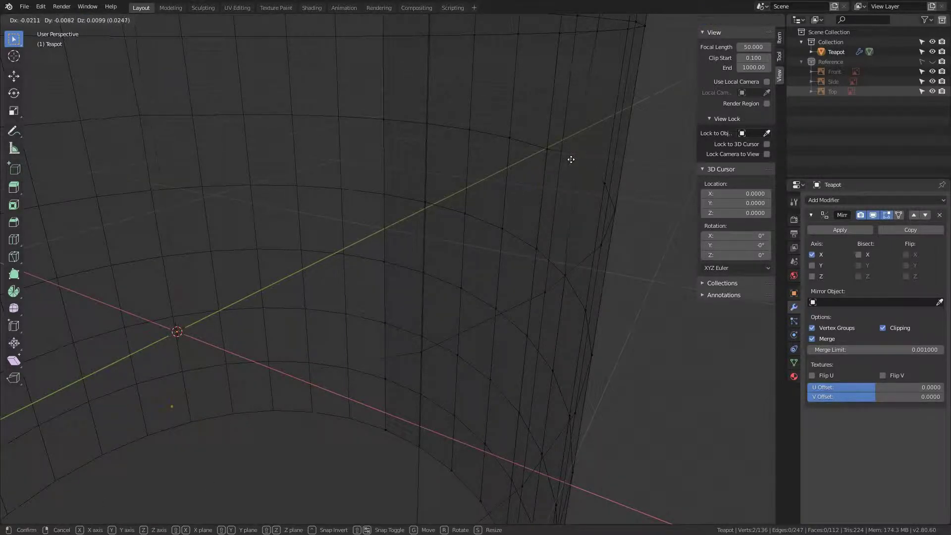
pyautogui.press('Escape')
pyautogui.press('KP_1')
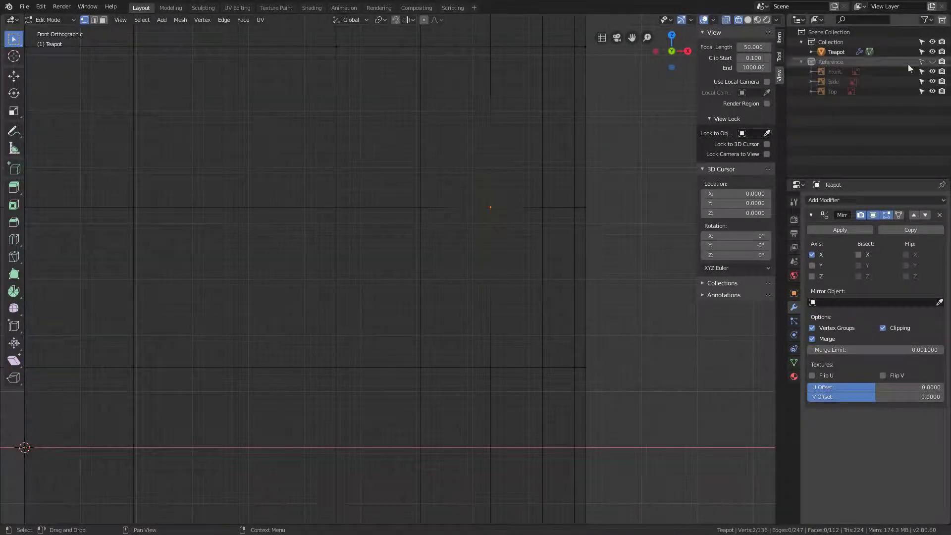
pyautogui.click(932, 61)
# - Move the selected lid-edge vertices along the Y axis in the front view
pyautogui.press('g')
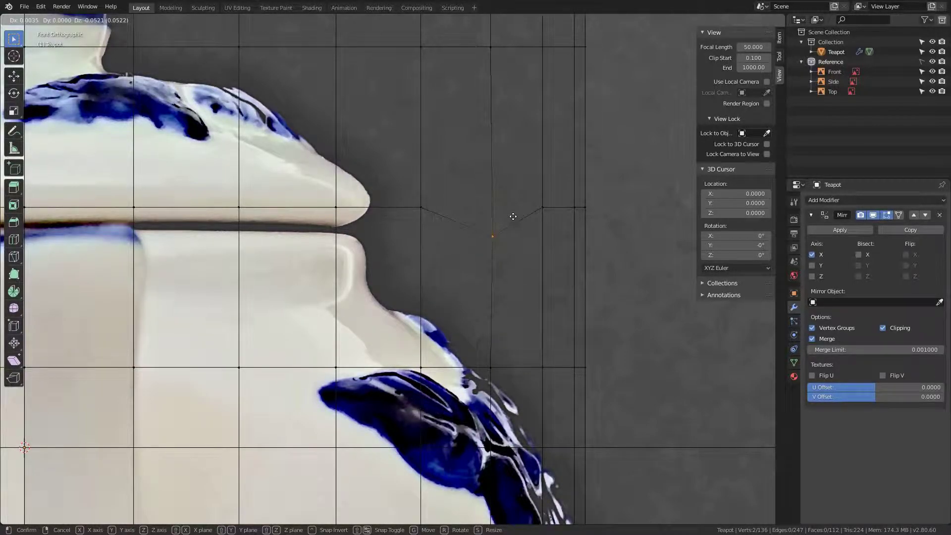
pyautogui.press('x')
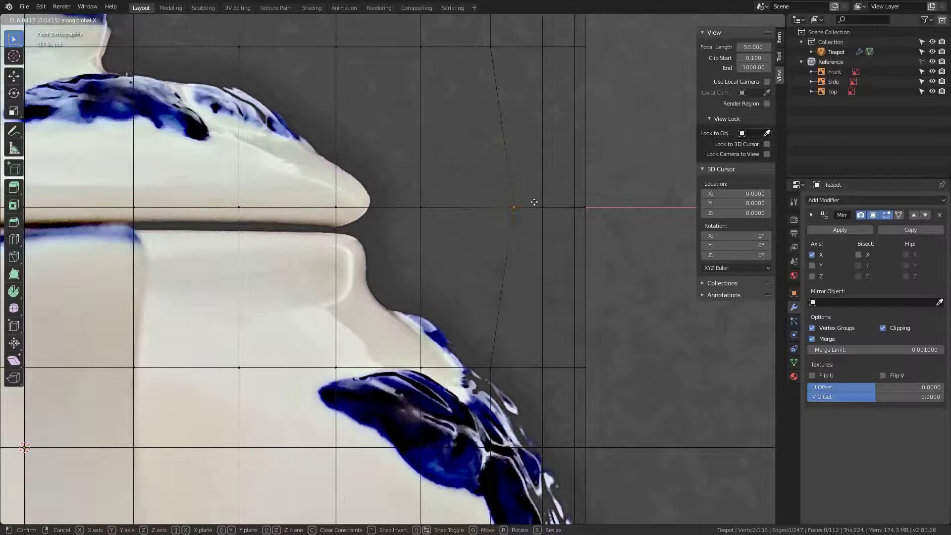
pyautogui.press('y')
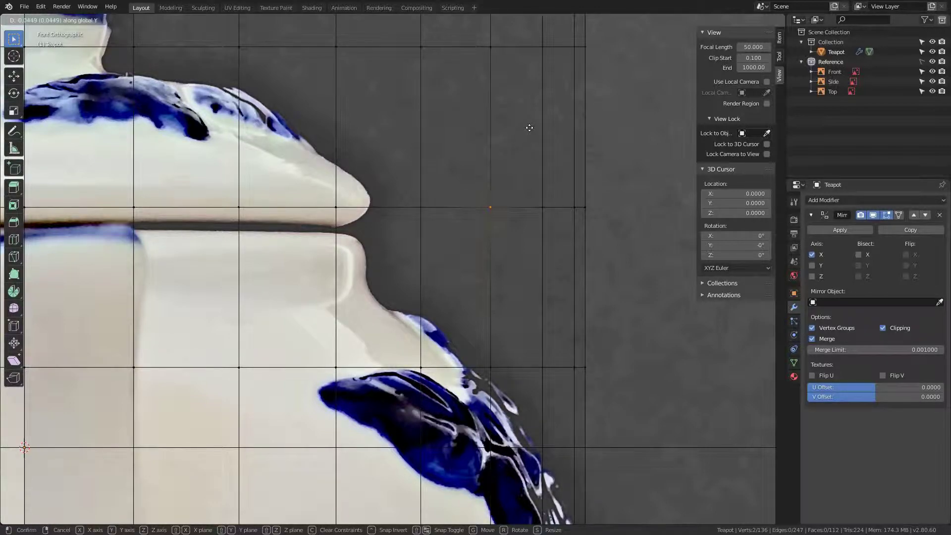
pyautogui.click(529, 128)
# - In Right view, shift the lid-edge vertices along Y and Z to meet the lid rim
pyautogui.press('KP_3')
pyautogui.scroll(-2, 510, 172)
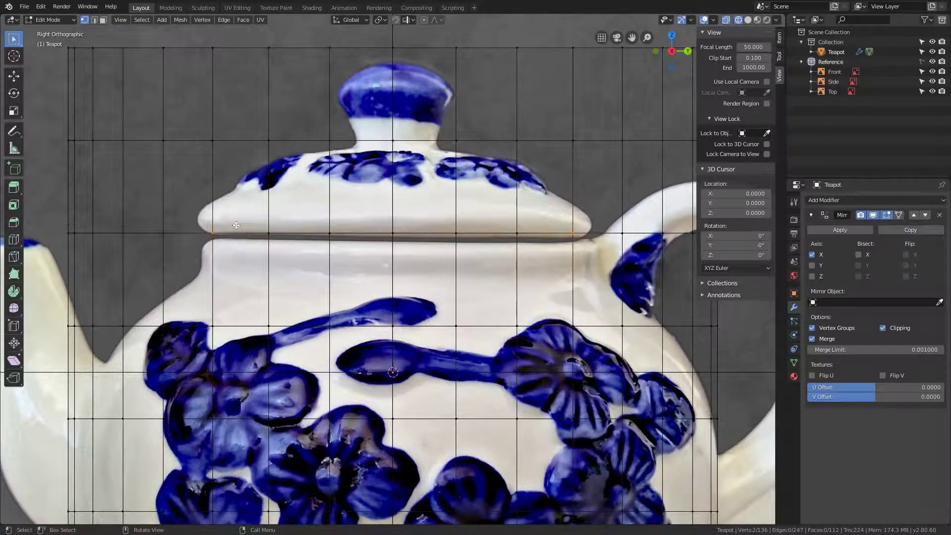
pyautogui.press('g')
pyautogui.press('y')
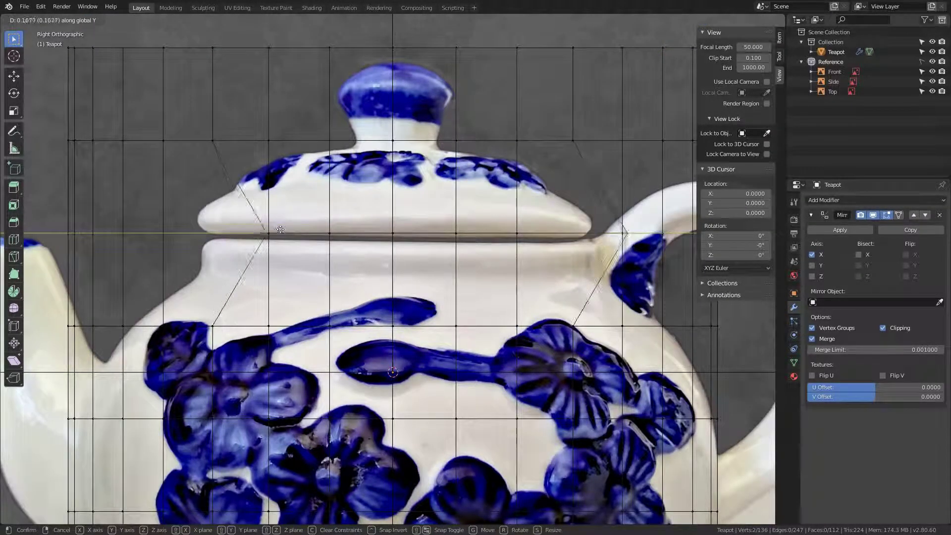
pyautogui.click(228, 225)
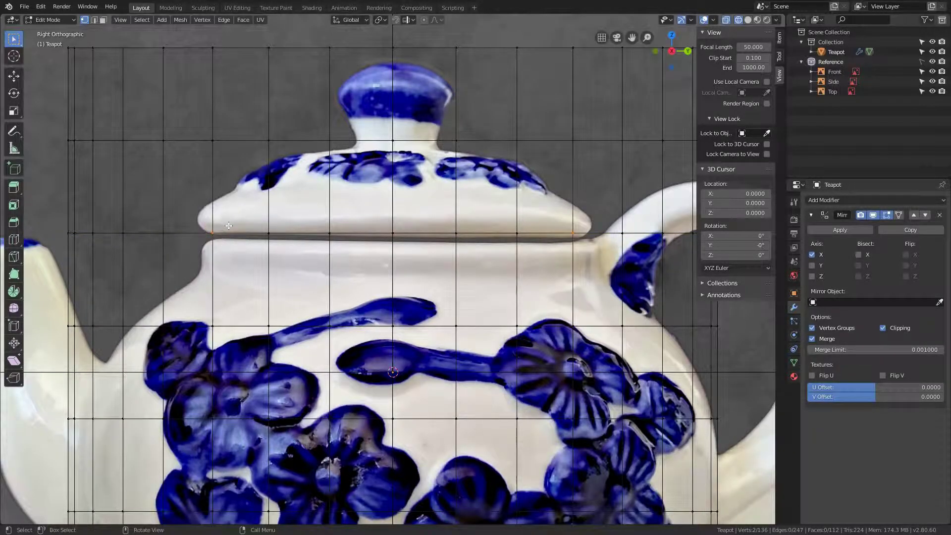
pyautogui.press('g')
pyautogui.press('z')
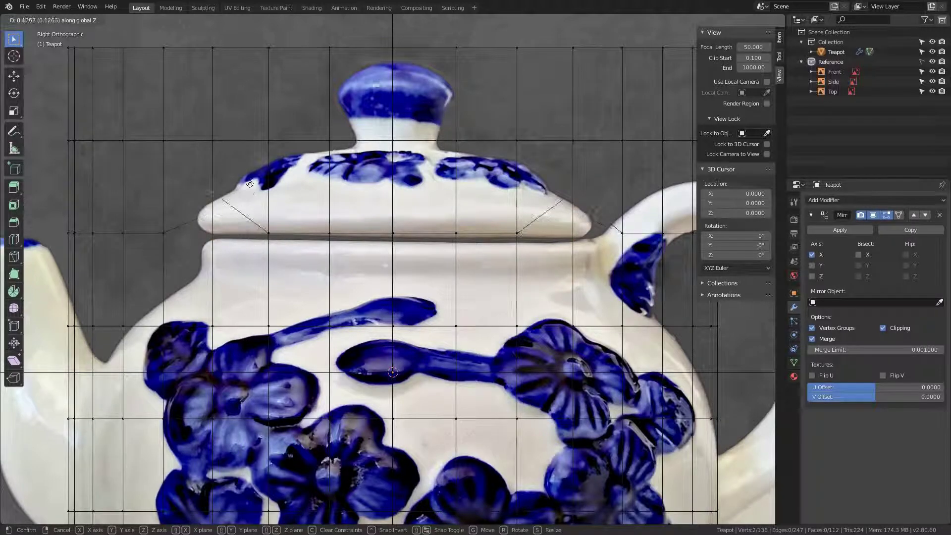
pyautogui.click(258, 205)
# - In Front view, pull the lid-line vertex row and its right end inward
pyautogui.press('KP_1')
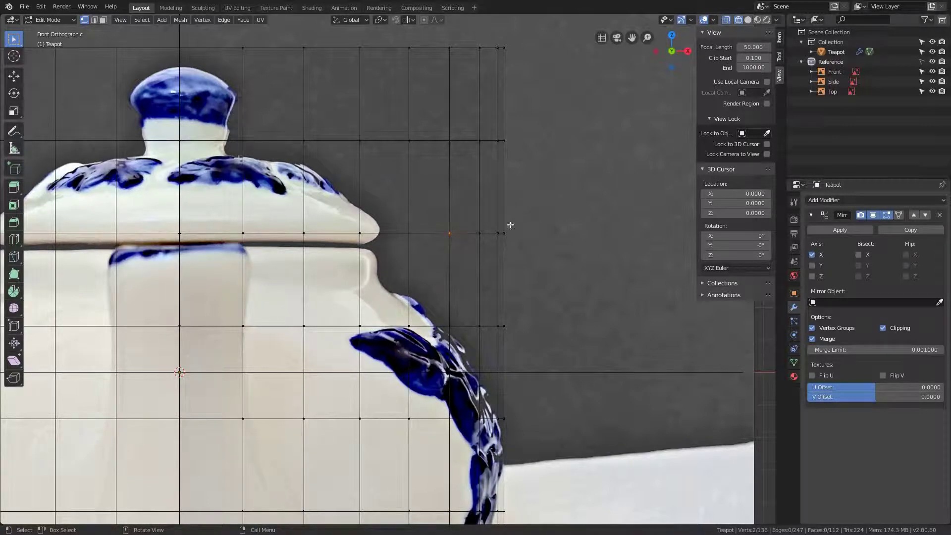
pyautogui.moveTo(542, 213); pyautogui.dragTo(232, 247)
pyautogui.press('g')
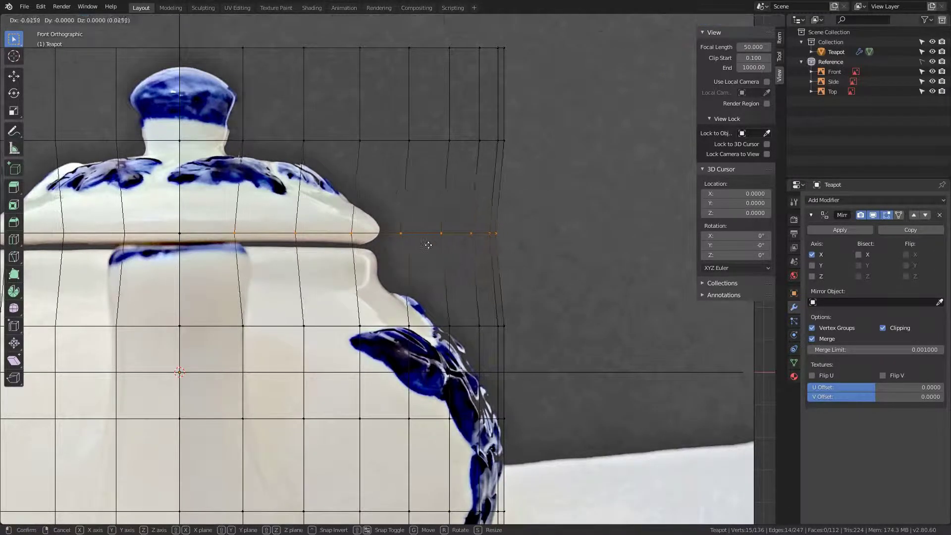
pyautogui.click(396, 248)
pyautogui.moveTo(530, 207); pyautogui.dragTo(408, 255)
pyautogui.press('g')
pyautogui.click(373, 251)
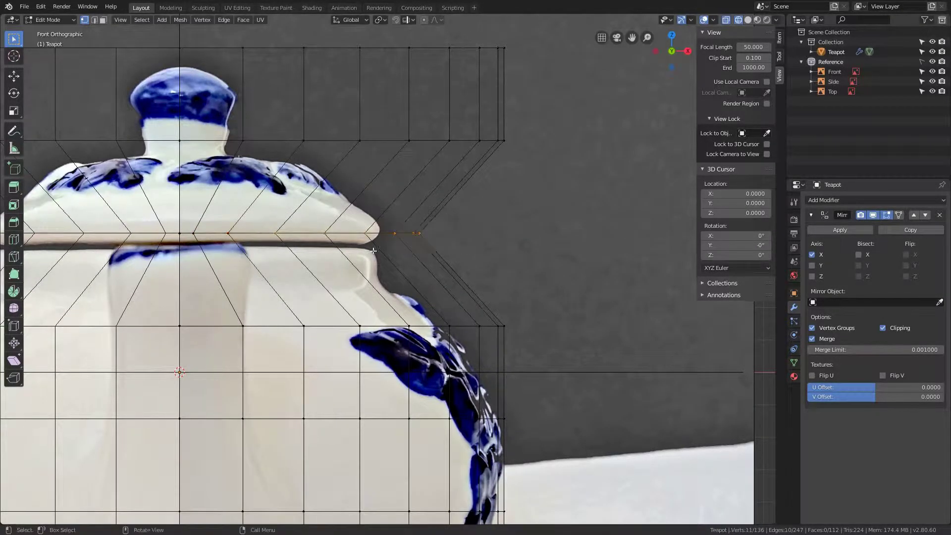
pyautogui.press('g')
pyautogui.click(571, 312)
# - Move the body vertex row and a lower body row inward toward the outline
pyautogui.moveTo(572, 312); pyautogui.dragTo(233, 347)
pyautogui.press('g')
pyautogui.click(455, 418)
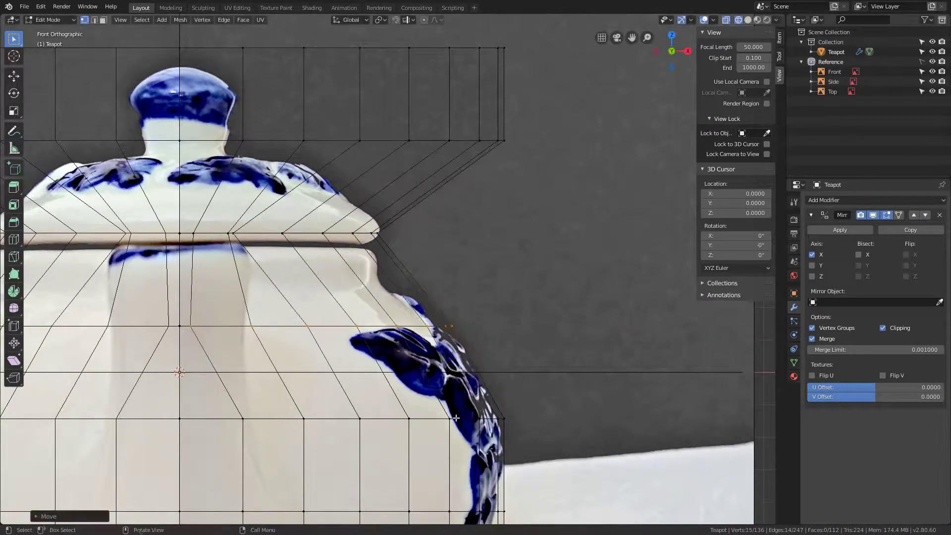
pyautogui.keyDown('shift'); pyautogui.scroll(-3, 456, 418); pyautogui.keyUp('shift')
pyautogui.keyDown('alt'); pyautogui.click(446, 413); pyautogui.keyUp('alt')
pyautogui.press('g')
pyautogui.click(395, 147)
pyautogui.scroll(-3, 396, 148)
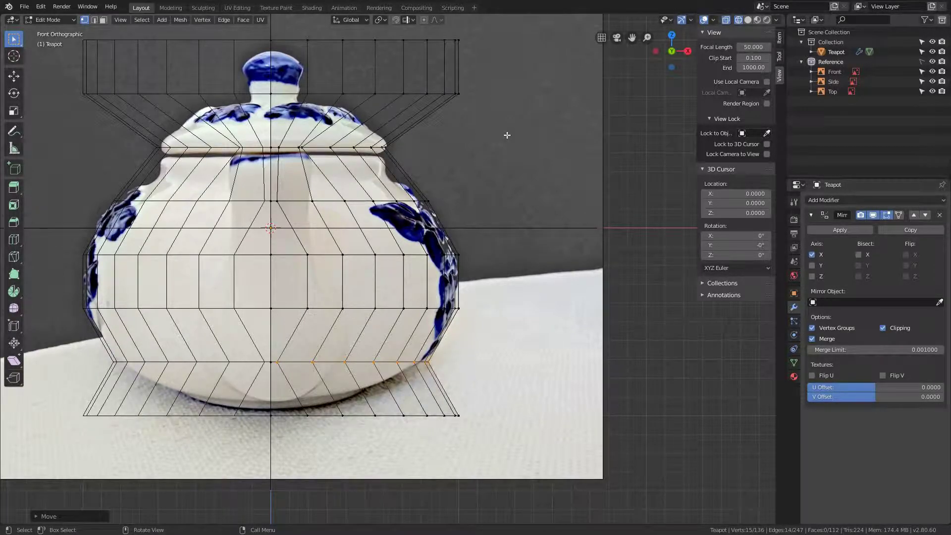
# - Undo both inward pulls and add the lid row's right-end vertices to the selection
pyautogui.hotkey('ctrl', 'z')
pyautogui.hotkey('ctrl', 'z')
pyautogui.hotkey('ctrl', 'z')
pyautogui.hotkey('ctrl', 'z')
pyautogui.hotkey('ctrl', 'z')
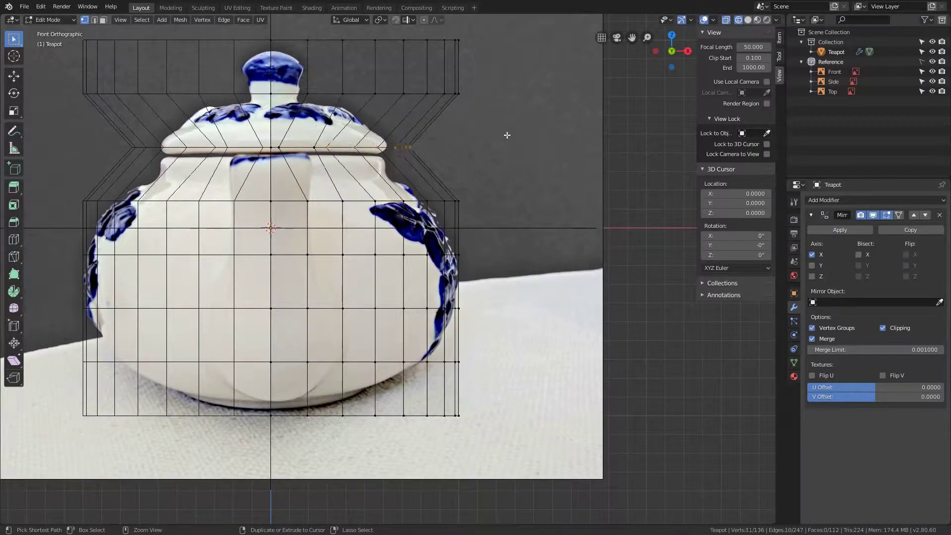
pyautogui.hotkey('ctrl', 'z')
pyautogui.hotkey('ctrl', 'z')
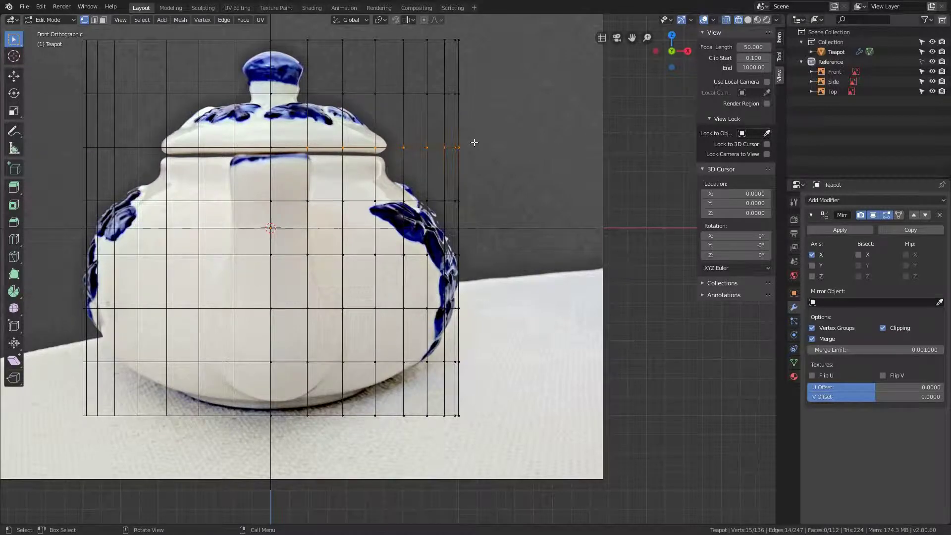
pyautogui.keyDown('shift'); pyautogui.moveTo(501, 131); pyautogui.dragTo(406, 164); pyautogui.keyUp('shift')
# - Try scaling the lid vertices, cancel, and open the Pivot Point choices
pyautogui.press('s')
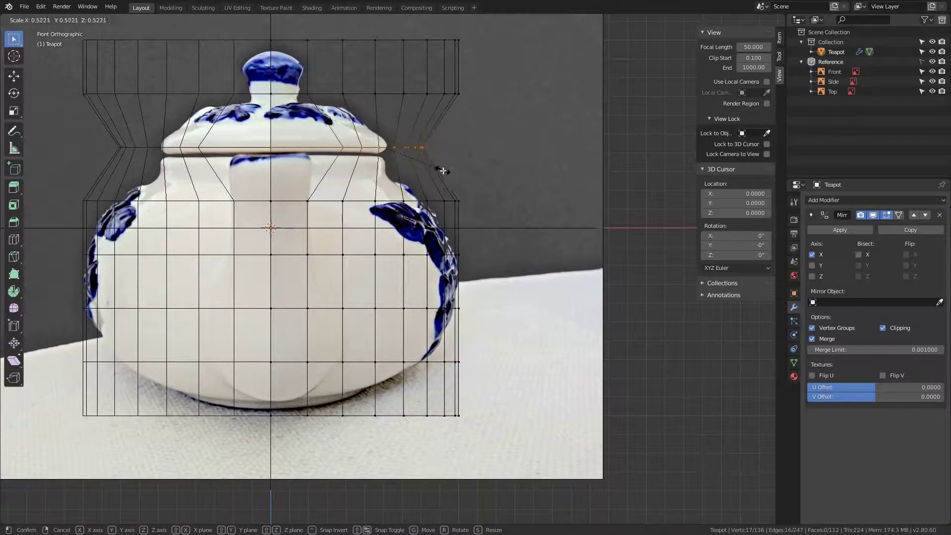
pyautogui.press('Escape')
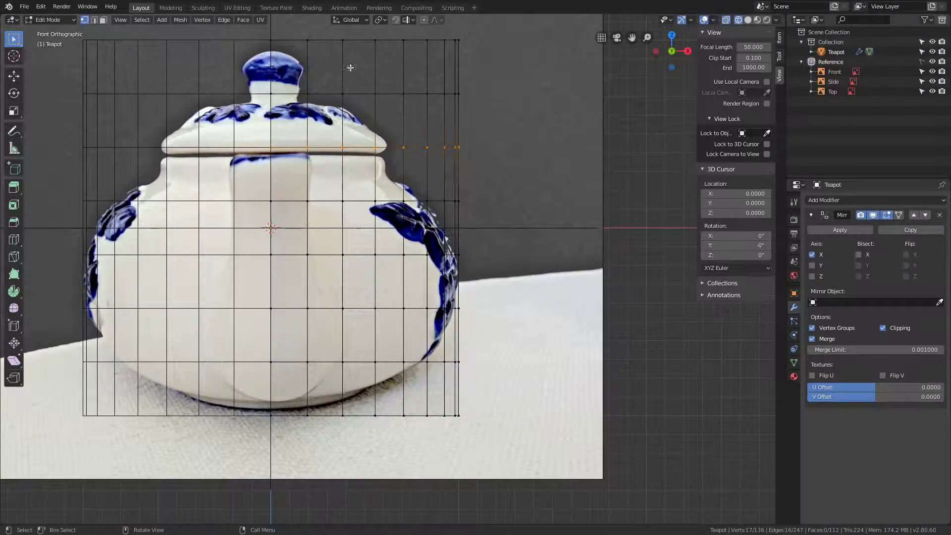
pyautogui.click(384, 20)
# - Set the pivot to 3D Cursor and snap the cursor to the lid-rim seam vertex (Z 0.4286)
pyautogui.click(381, 21)
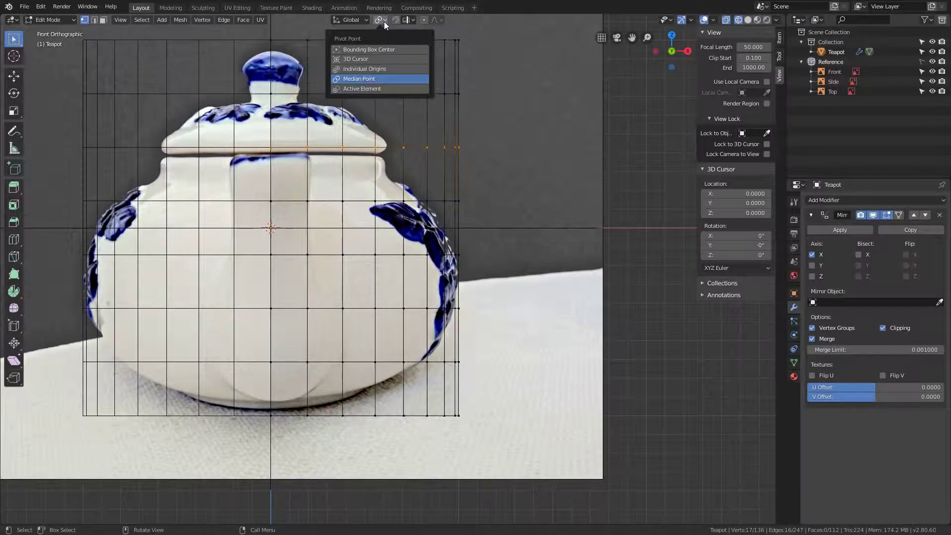
pyautogui.click(366, 59)
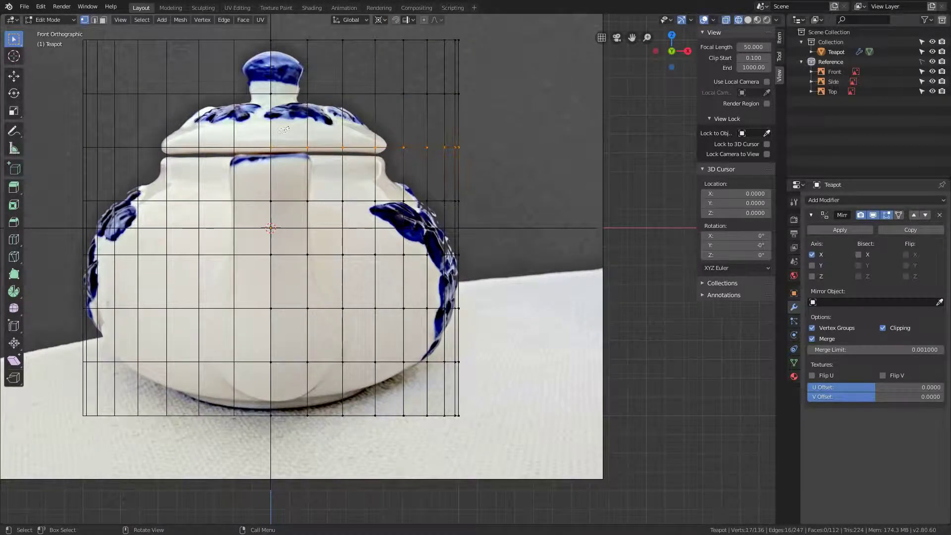
pyautogui.click(271, 147)
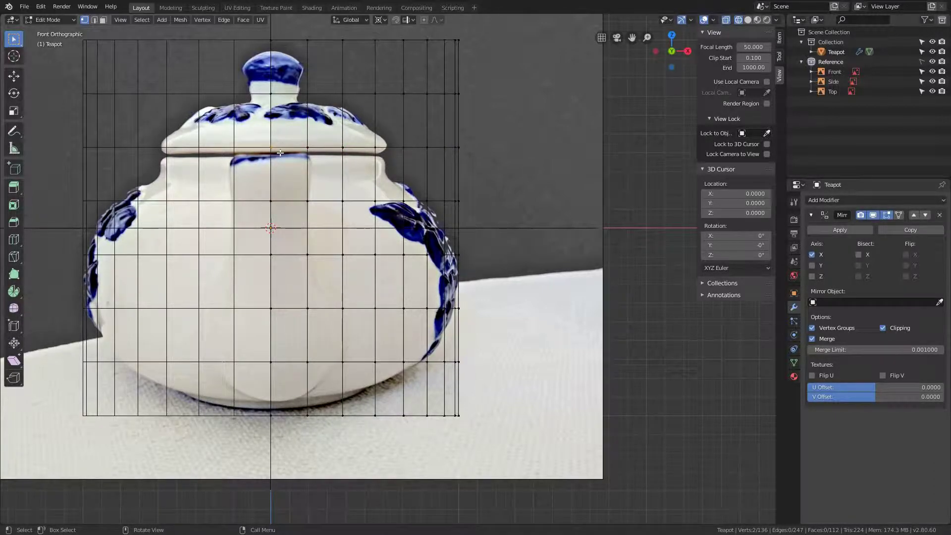
pyautogui.hotkey('shift', 's')
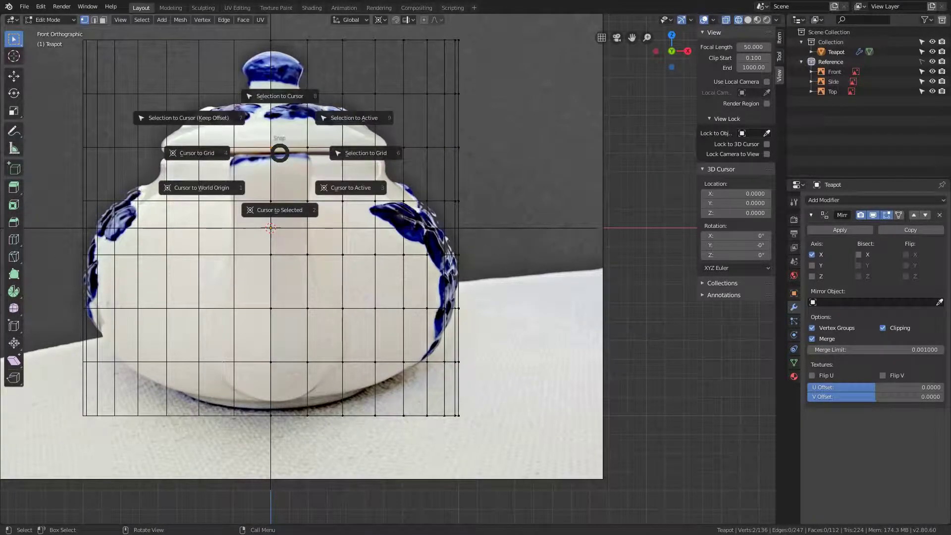
pyautogui.click(288, 211)
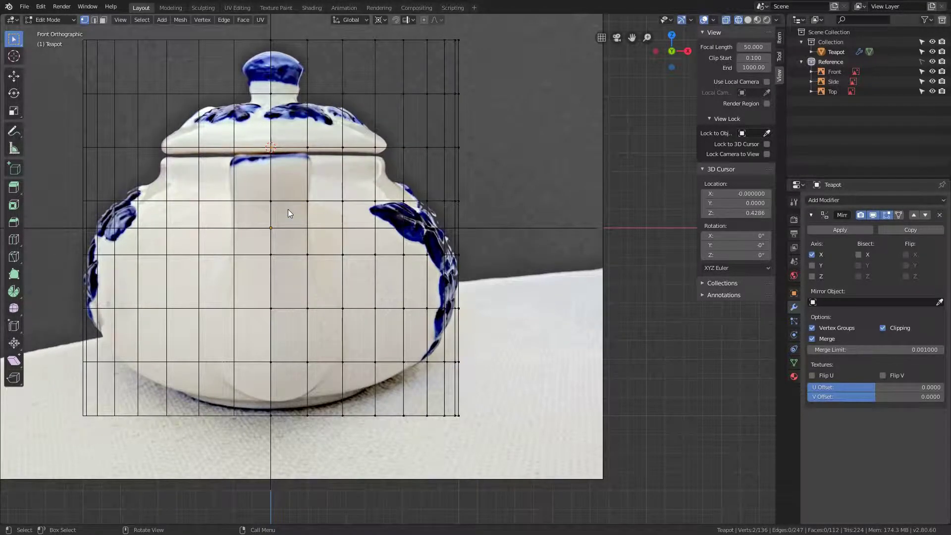
pyautogui.moveTo(290, 213); pyautogui.dragTo(426, 278, button='middle')
pyautogui.scroll(-3, 428, 238)
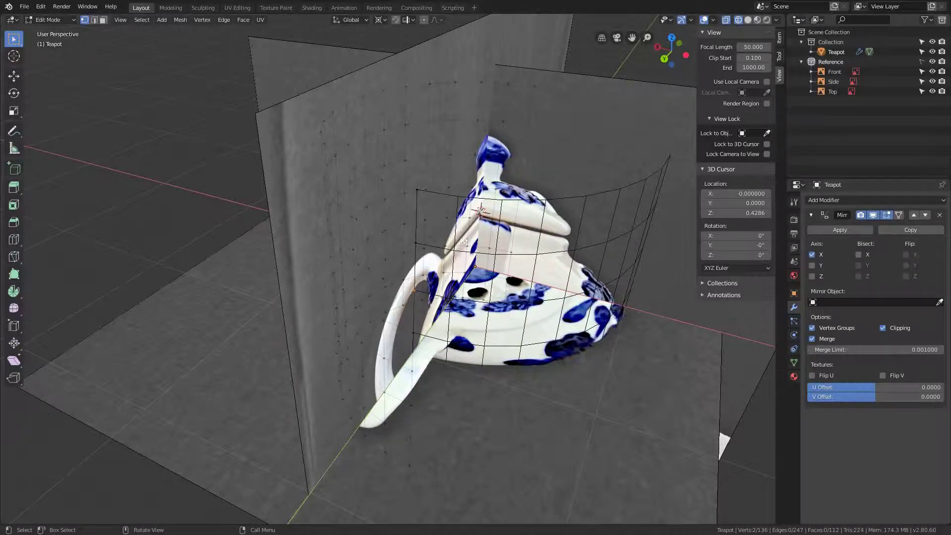
pyautogui.press('KP_1')
# - Box-select the lid-rim vertex row and scale it inward around the cursor
pyautogui.scroll(2, 459, 195)
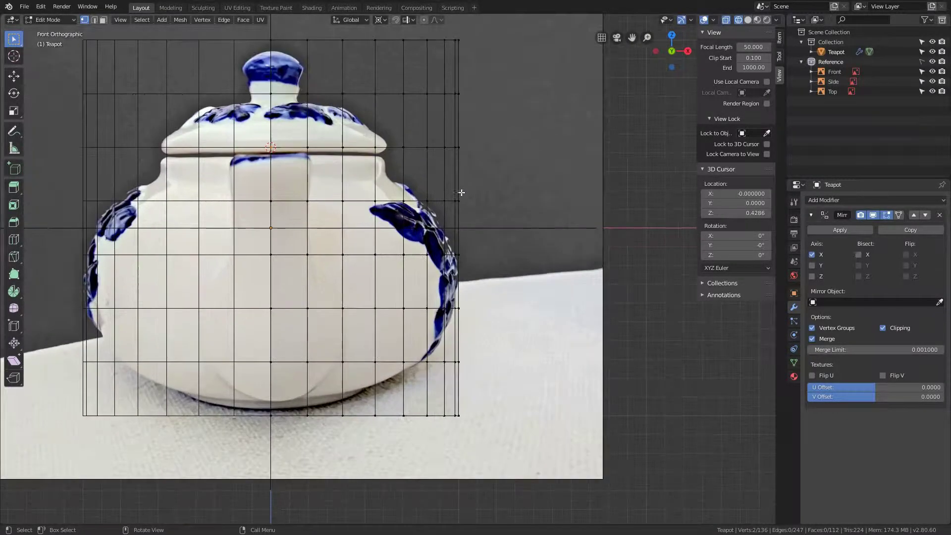
pyautogui.moveTo(521, 131); pyautogui.dragTo(244, 172)
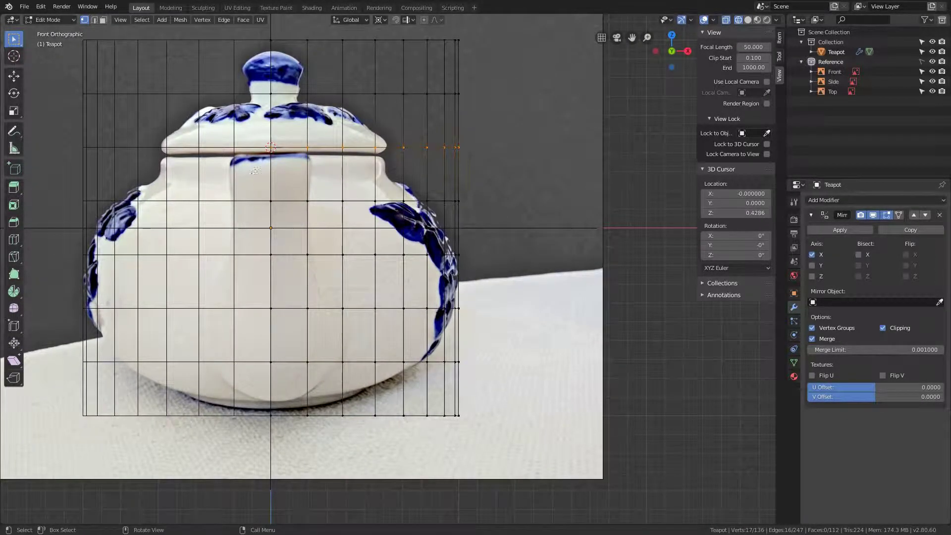
pyautogui.press('s')
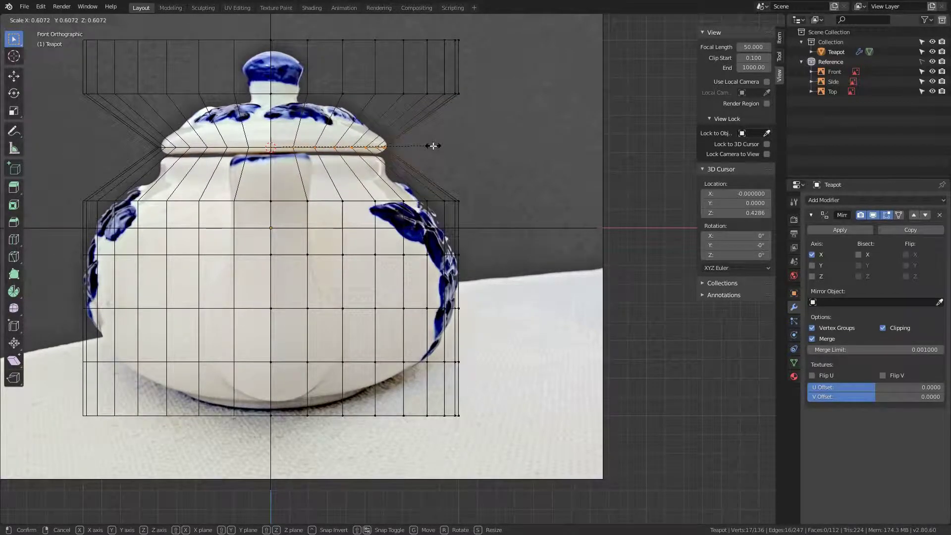
pyautogui.click(432, 146)
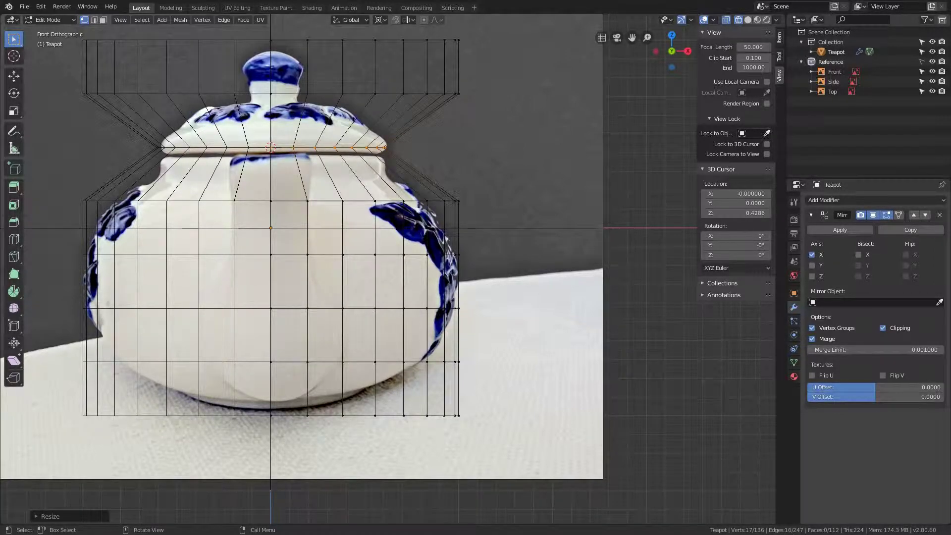
# - Check the shrunken ring from an angle, rescale it to the lid's width, then switch to Right view
pyautogui.moveTo(539, 163); pyautogui.dragTo(469, 234, button='middle')
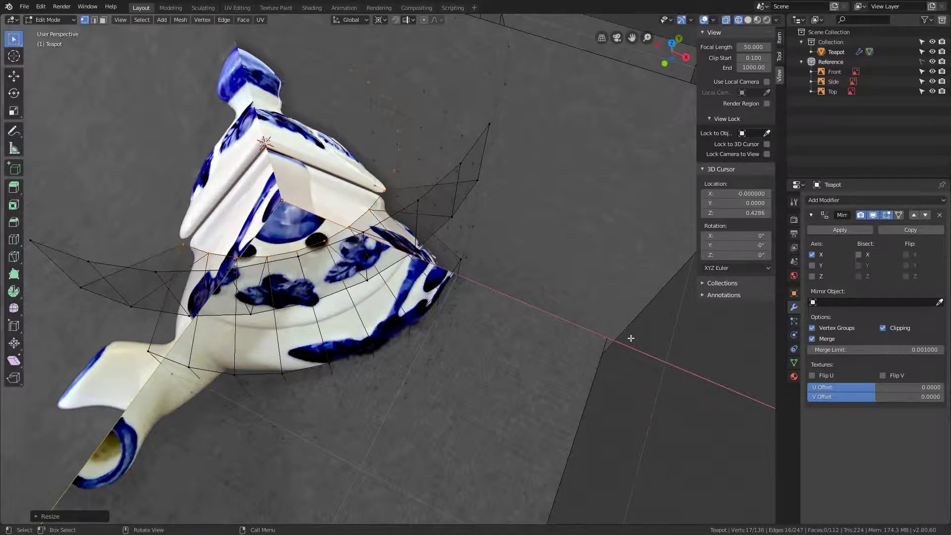
pyautogui.press('s')
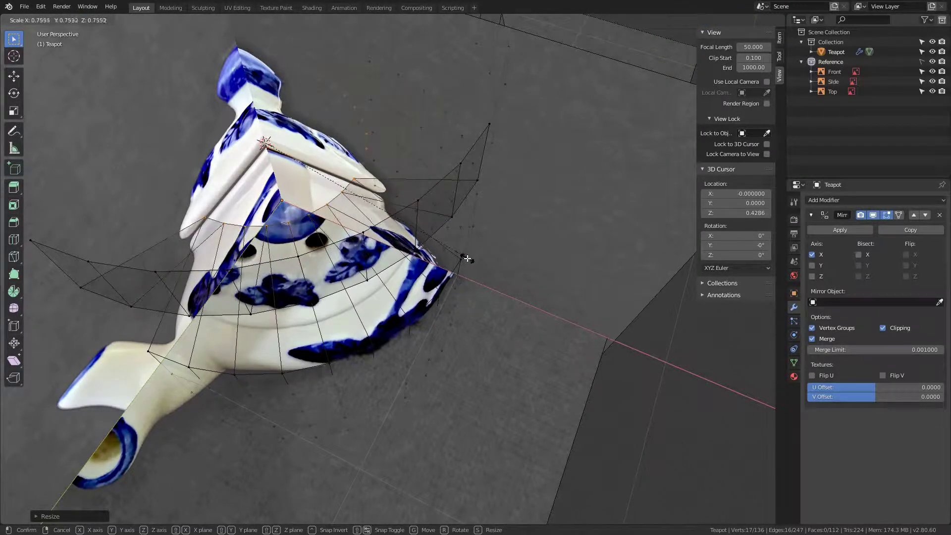
pyautogui.click(506, 266)
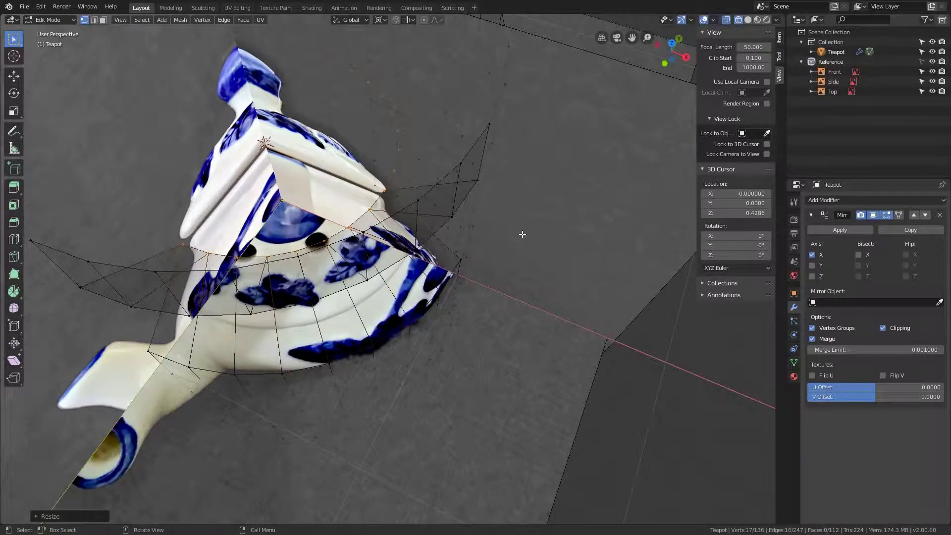
pyautogui.press('KP_3')
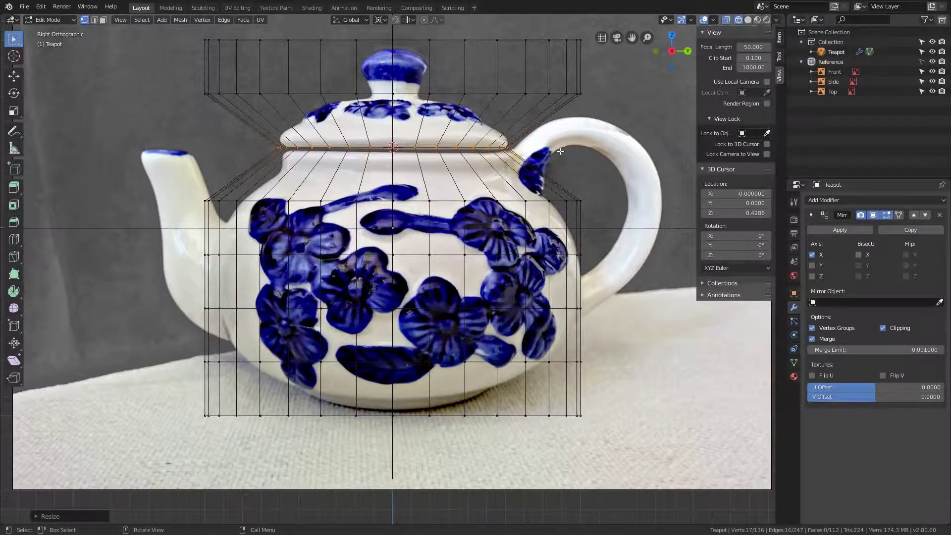
# - In Front view, snap the cursor to the row below the lid and scale that row inward
pyautogui.press('KP_1')
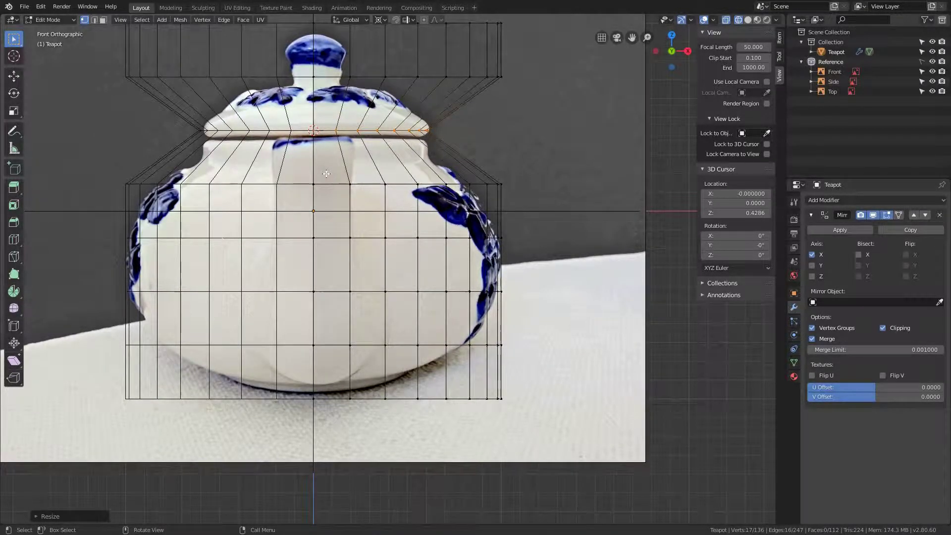
pyautogui.click(321, 194)
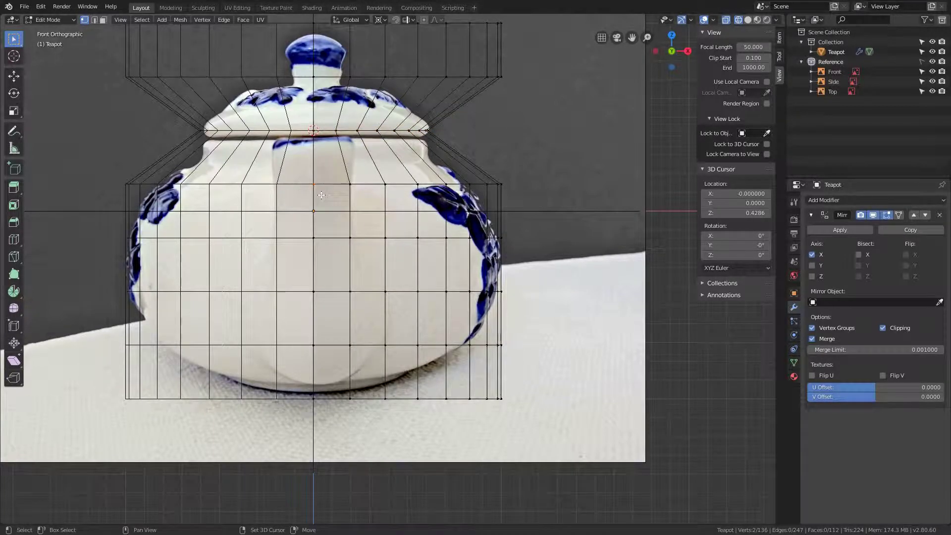
pyautogui.hotkey('shift', 's')
pyautogui.click(320, 253)
pyautogui.press('b')
pyautogui.moveTo(535, 165); pyautogui.dragTo(321, 200)
pyautogui.press('s')
pyautogui.click(520, 198)
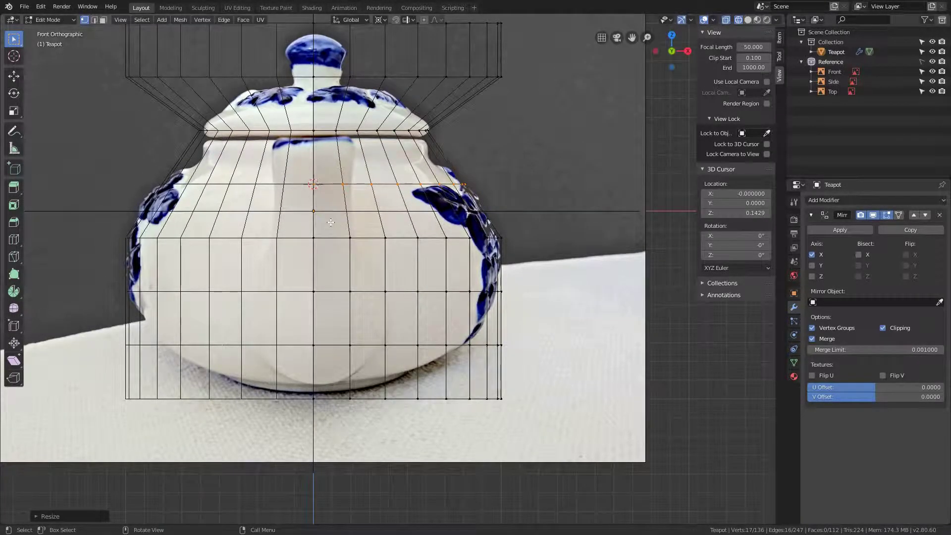
# - Snap the cursor to the second row down and scale it to fit the outline
pyautogui.click(313, 211)
pyautogui.hotkey('shift', 's')
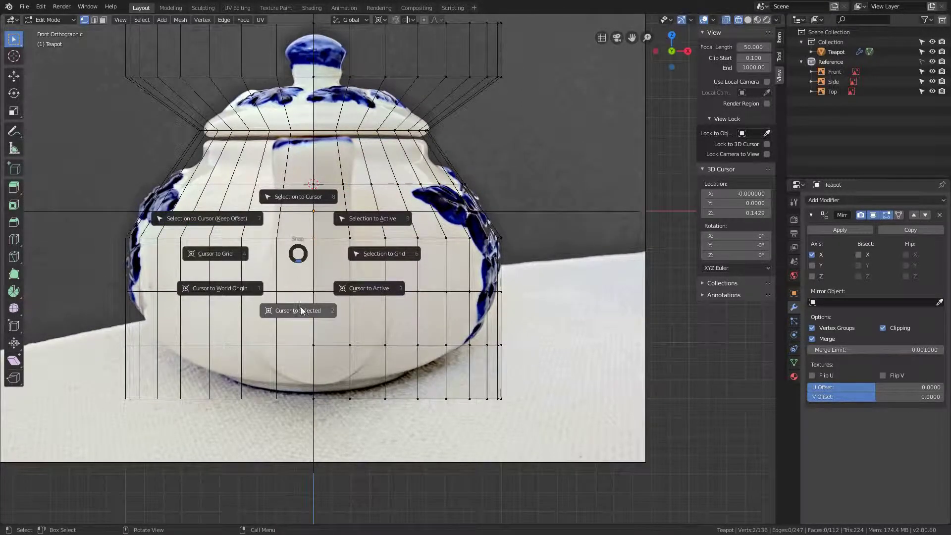
pyautogui.click(301, 310)
pyautogui.press('b')
pyautogui.moveTo(560, 227); pyautogui.dragTo(315, 259)
pyautogui.press('s')
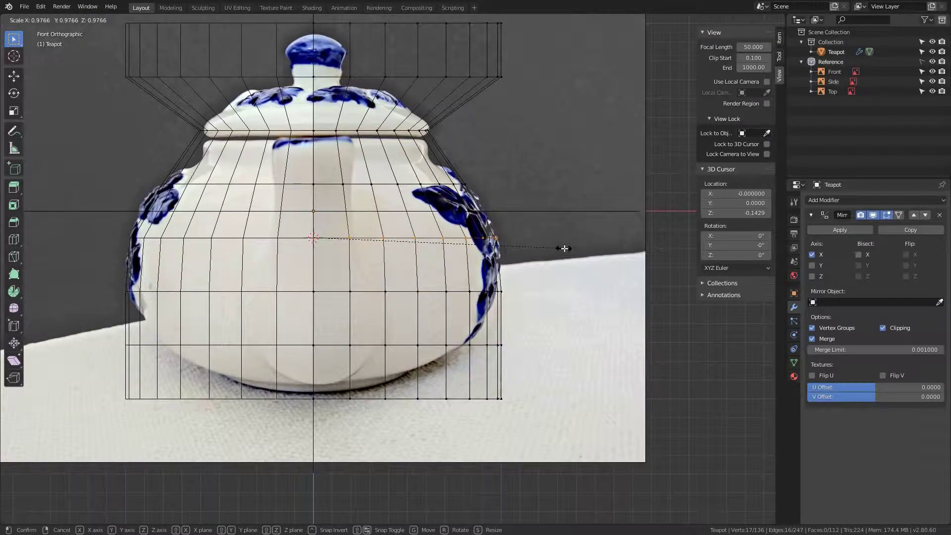
pyautogui.click(564, 248)
# - Narrow the third row down around its own cursor position to follow the body curve
pyautogui.click(472, 292)
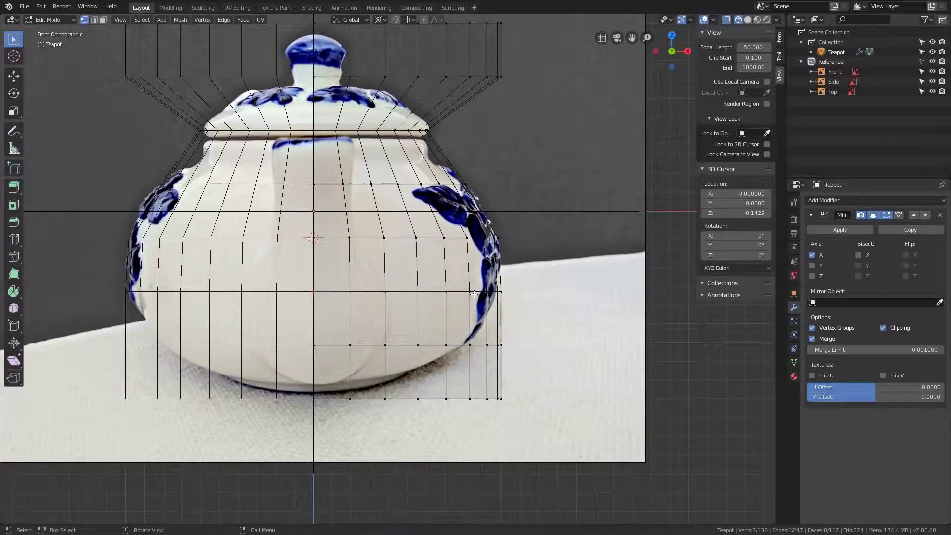
pyautogui.hotkey('shift', 's')
pyautogui.click(403, 351)
pyautogui.press('b')
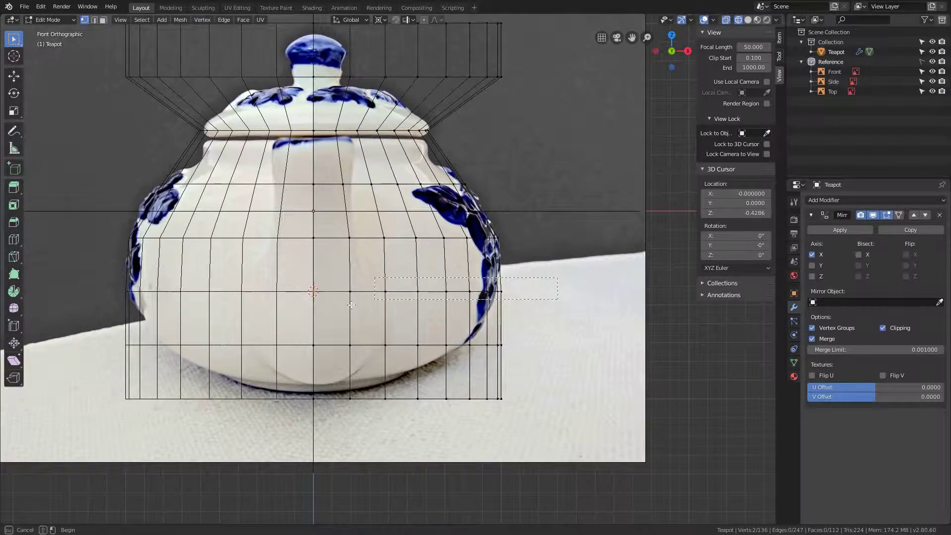
pyautogui.moveTo(557, 278); pyautogui.dragTo(351, 305)
pyautogui.press('s')
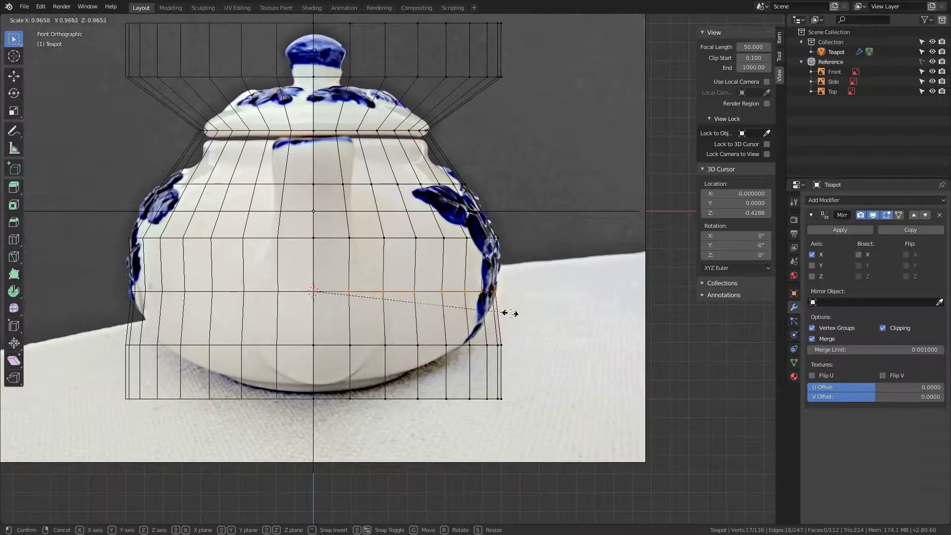
pyautogui.click(510, 313)
# - Snap the cursor to the lower body row and scale that row inward
pyautogui.click(495, 293)
pyautogui.hotkey('shift', 's')
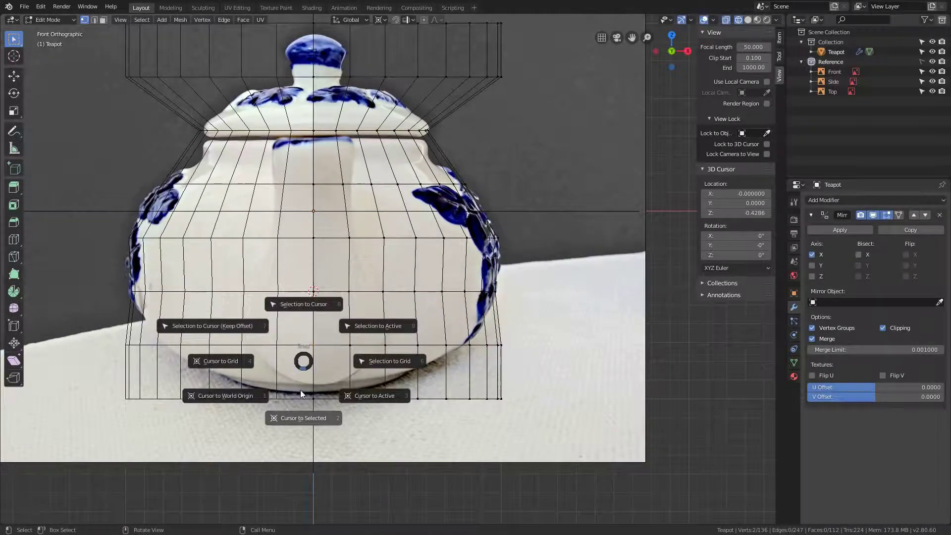
pyautogui.click(303, 418)
pyautogui.press('b')
pyautogui.moveTo(337, 329); pyautogui.dragTo(547, 356)
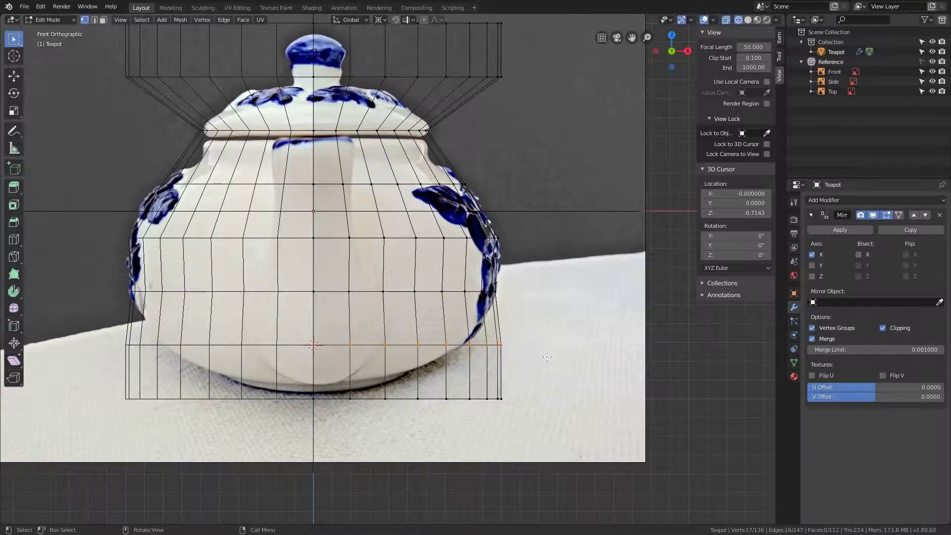
pyautogui.press('s')
pyautogui.click(503, 356)
# - Box-select the bottom vertex row, snap the cursor to it, and scale it inward
pyautogui.press('b')
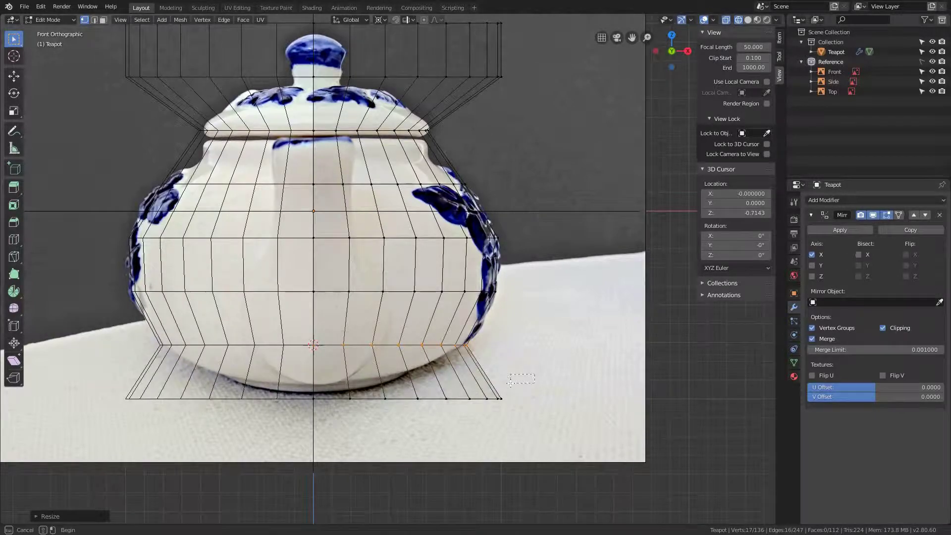
pyautogui.moveTo(510, 383); pyautogui.dragTo(297, 414)
pyautogui.hotkey('shift', 's')
pyautogui.press('2')
pyautogui.press('s')
pyautogui.press('Return')
# - Shrink the top vertex ring around the cursor to the knob's width
pyautogui.keyDown('shift'); pyautogui.moveTo(314, 78); pyautogui.dragTo(313, 202, button='middle'); pyautogui.keyUp('shift')
pyautogui.hotkey('shift', 's')
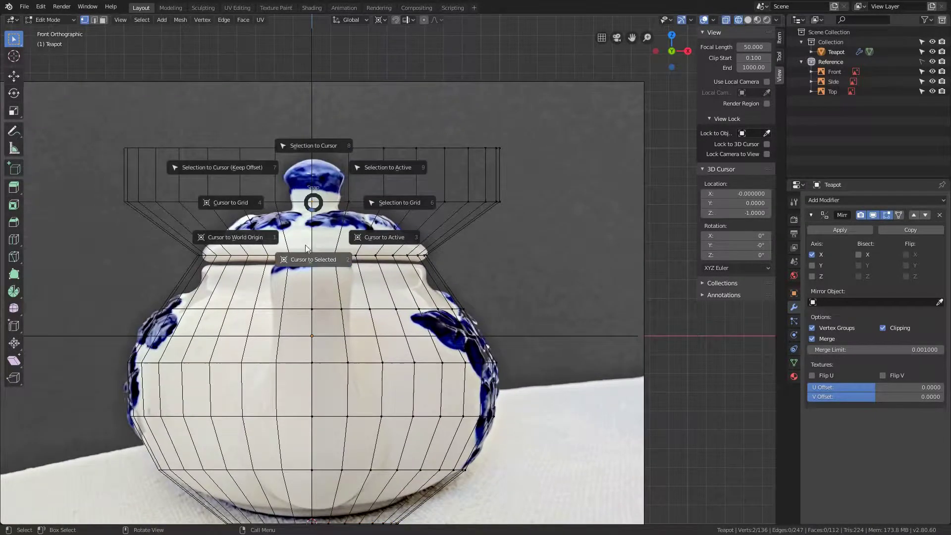
pyautogui.click(305, 245)
pyautogui.press('b')
pyautogui.moveTo(550, 132); pyautogui.dragTo(144, 157)
pyautogui.press('s')
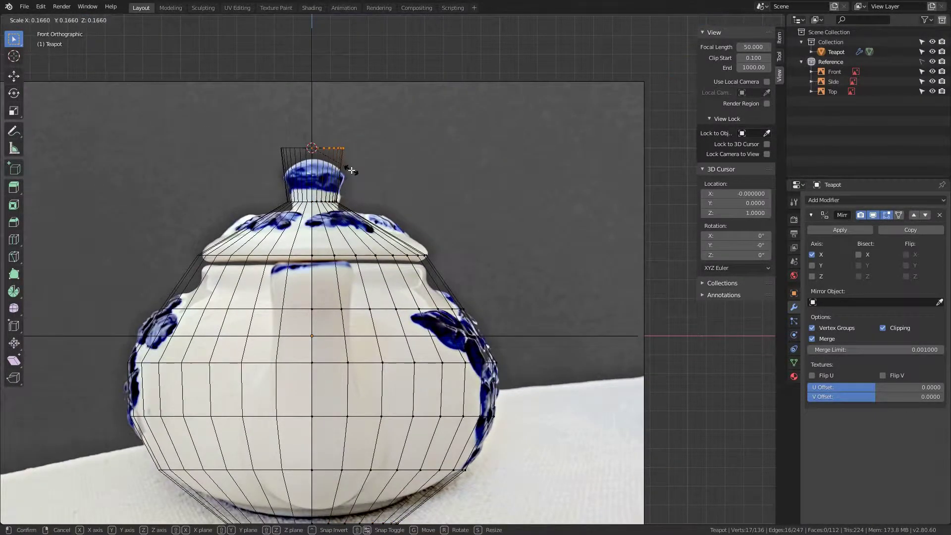
pyautogui.click(362, 176)
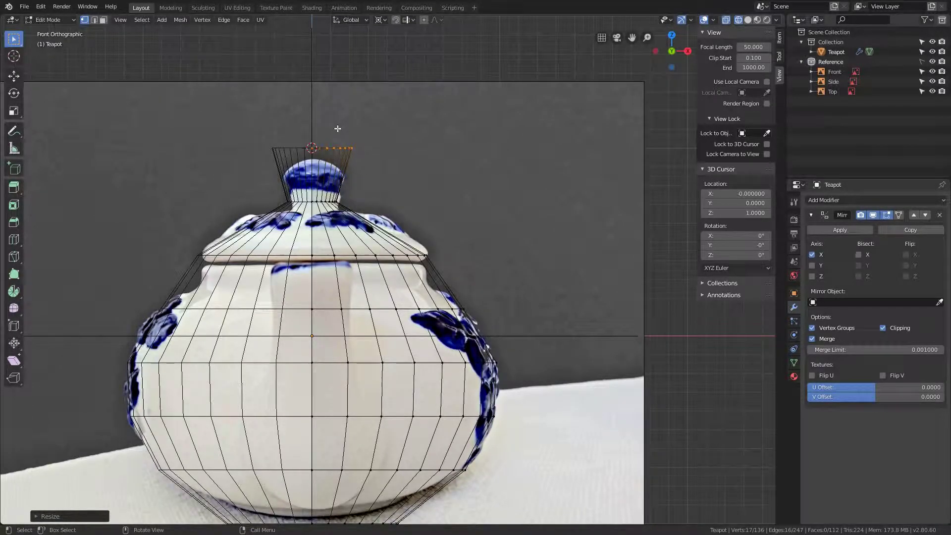
# - Lower the top ring onto the knob and snap the cursor to the bottom ring's centre
pyautogui.press('g')
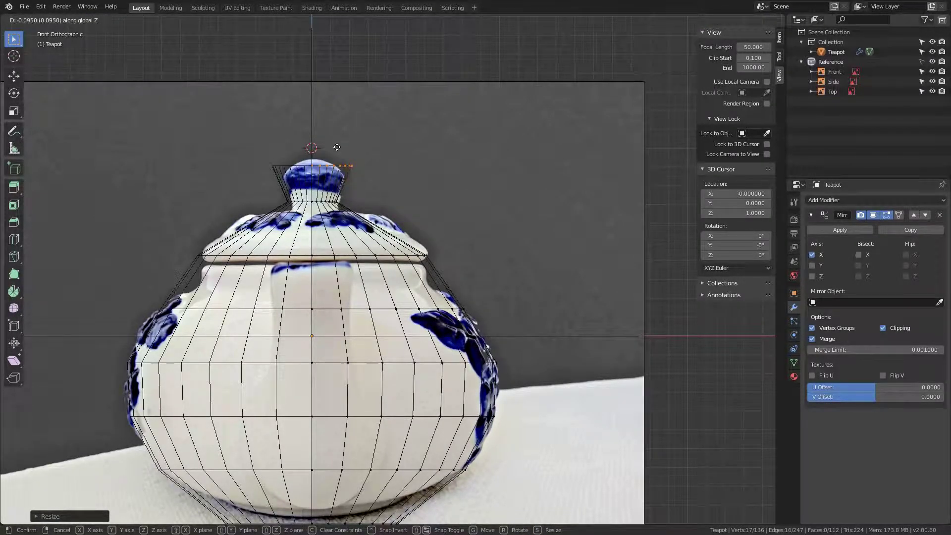
pyautogui.click(348, 176)
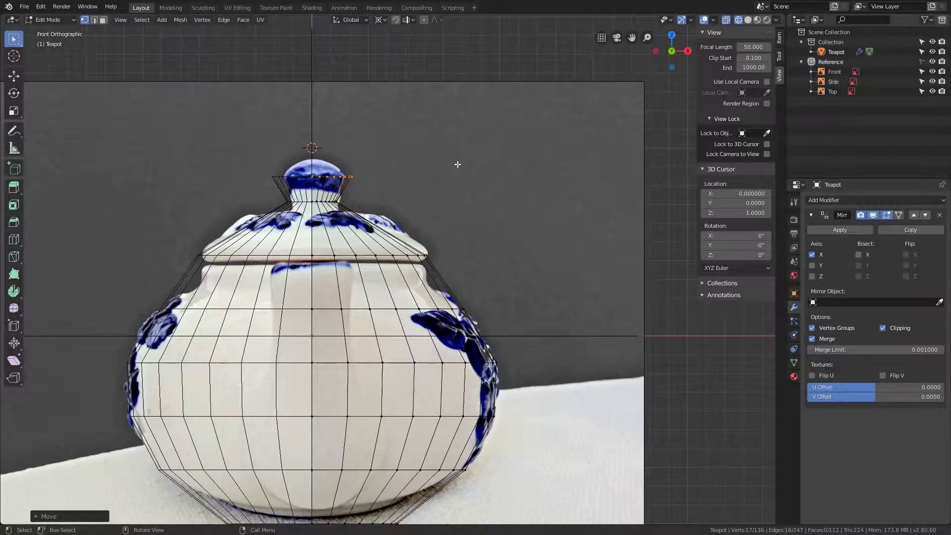
pyautogui.keyDown('shift'); pyautogui.moveTo(455, 335); pyautogui.dragTo(463, 186, button='middle'); pyautogui.keyUp('shift')
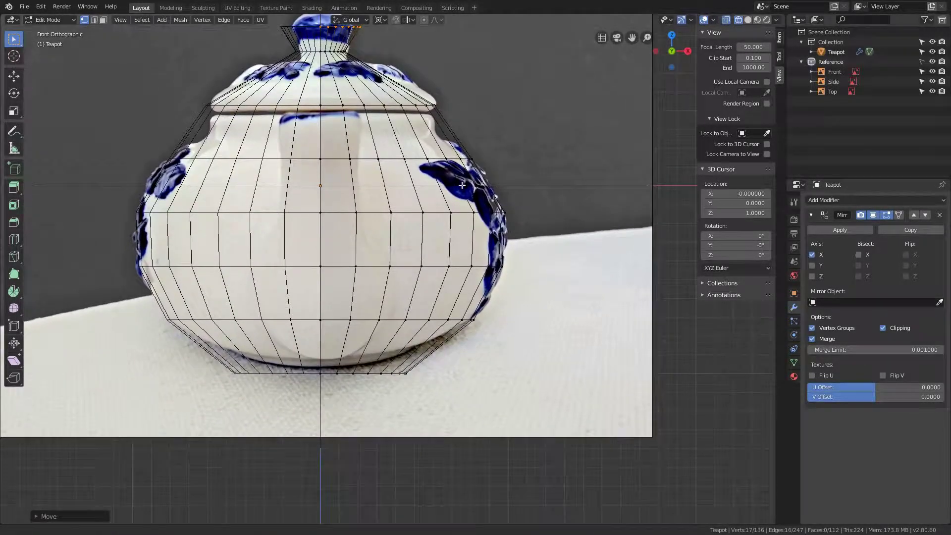
pyautogui.keyDown('alt'); pyautogui.click(372, 355); pyautogui.keyUp('alt')
pyautogui.press('g')
pyautogui.press('z')
pyautogui.rightClick(370, 384)
pyautogui.hotkey('shift', 's')
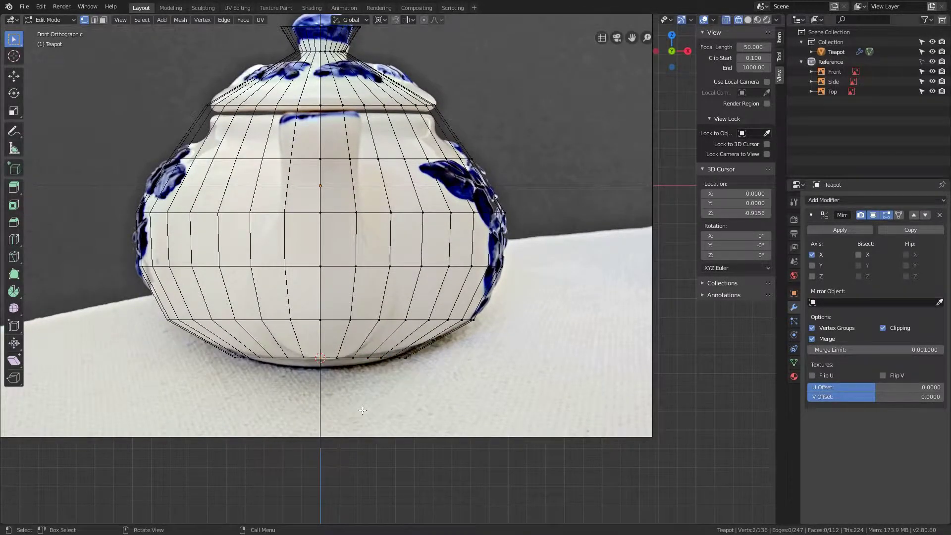
pyautogui.hotkey('alt', 'a')
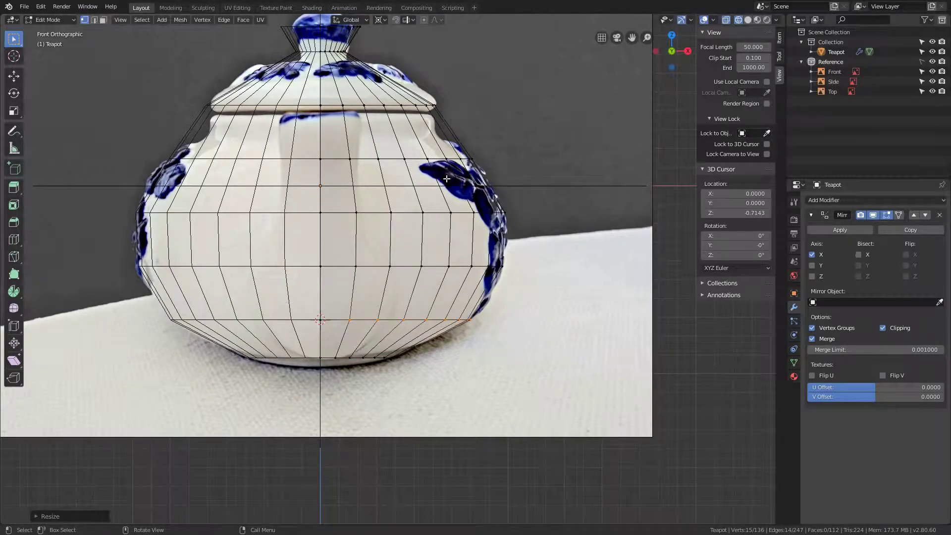
# - Select the knob rings, snap the cursor to them, and scale the lower knob ring
pyautogui.keyDown('shift'); pyautogui.moveTo(366, 39); pyautogui.dragTo(373, 158, button='middle'); pyautogui.keyUp('shift')
pyautogui.keyDown('alt'); pyautogui.click(373, 158); pyautogui.keyUp('alt')
pyautogui.hotkey('shift', 's')
pyautogui.keyDown('alt'); pyautogui.click(367, 169); pyautogui.keyUp('alt')
pyautogui.hotkey('shift', 's')
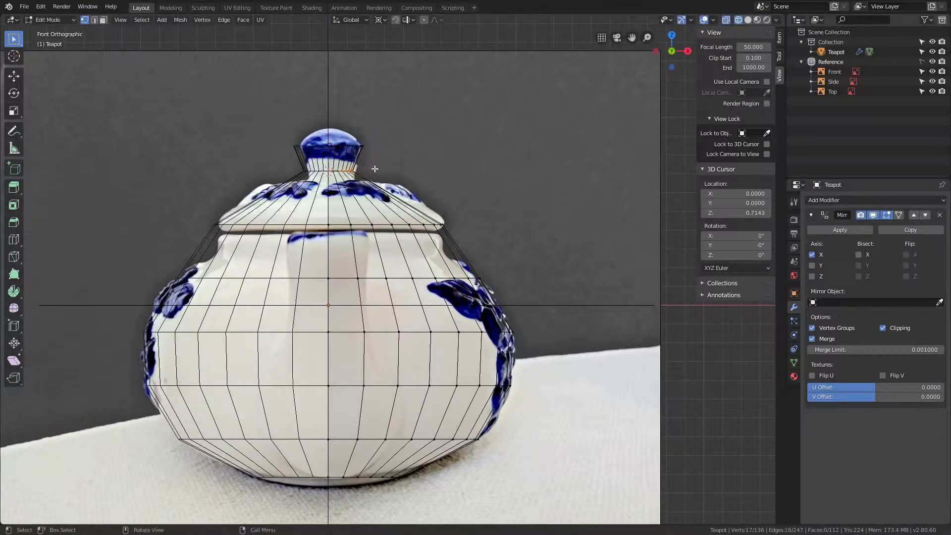
pyautogui.press('s')
pyautogui.click(489, 266)
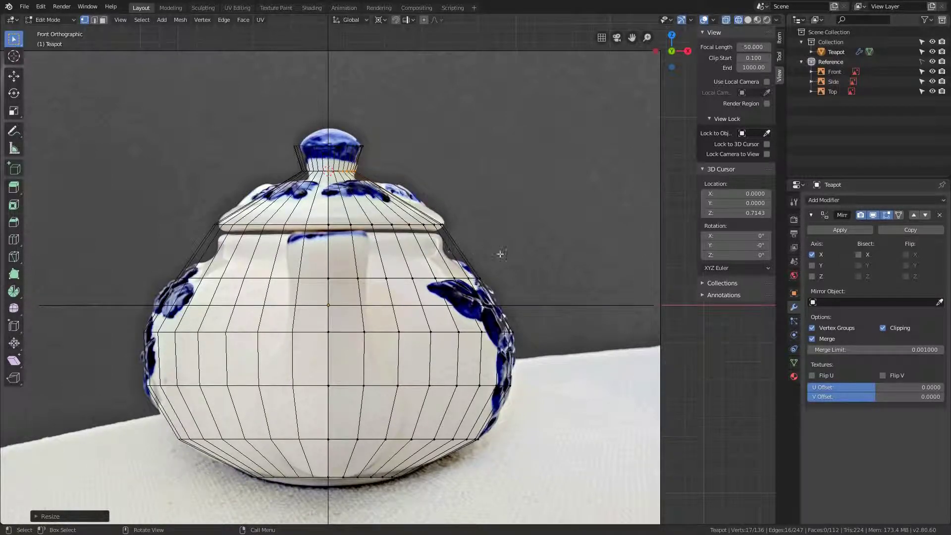
# - Insert a centered edge loop just below the lid rim, narrow it to the shoulder, then view from the side
pyautogui.hotkey('ctrl', 'r')
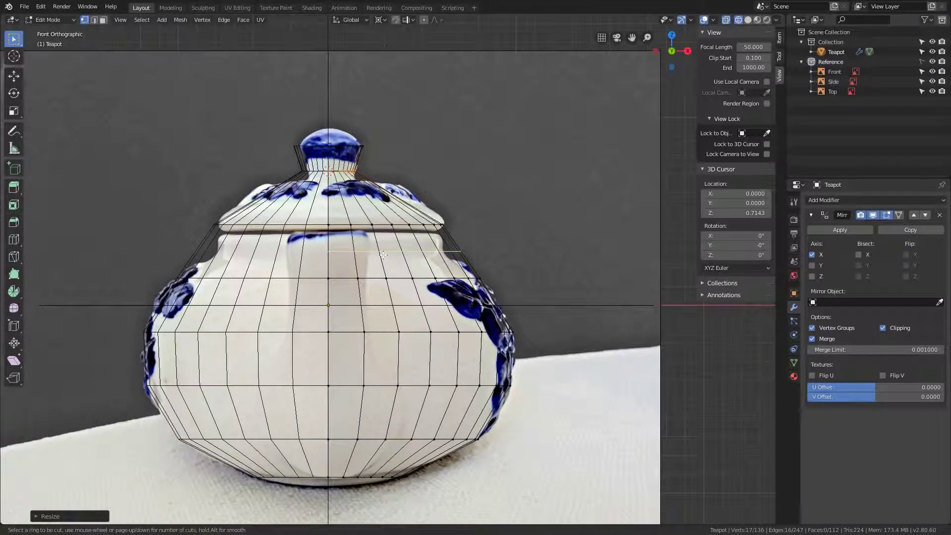
pyautogui.click(383, 255)
pyautogui.rightClick(383, 255)
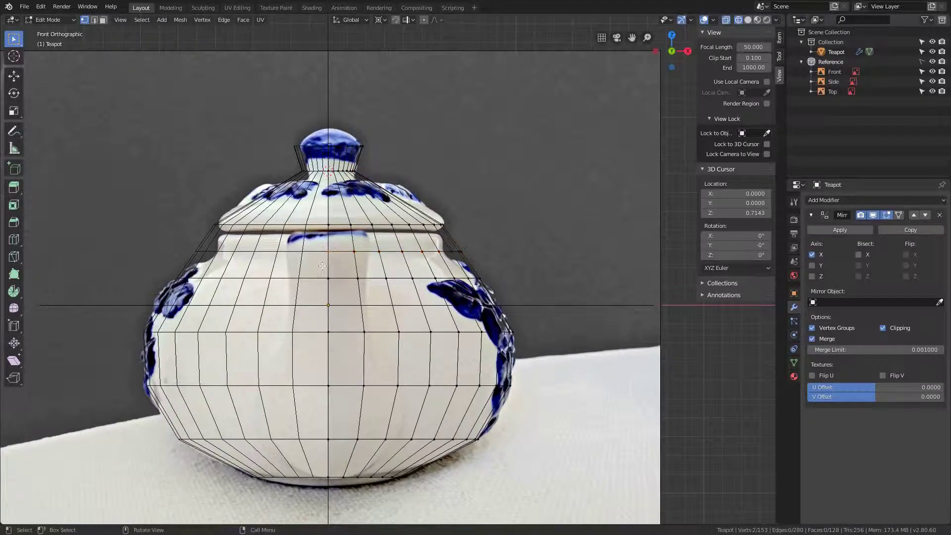
pyautogui.hotkey('shift', 's')
pyautogui.press('s')
pyautogui.click(505, 258)
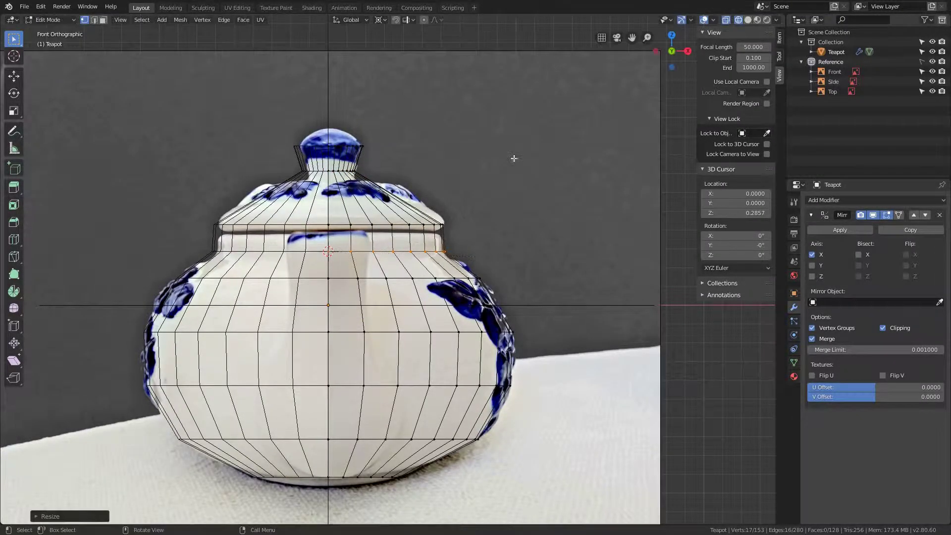
pyautogui.click(567, 184)
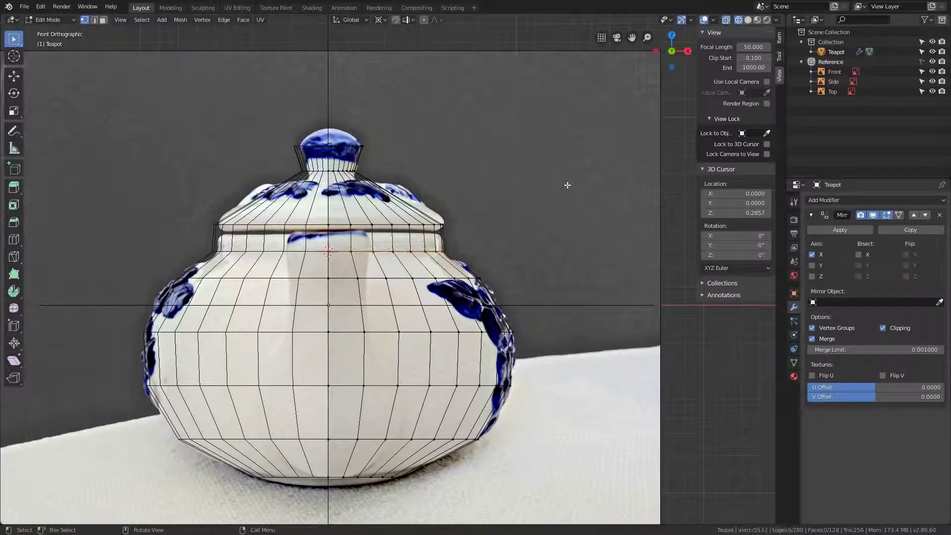
pyautogui.press('KP_3')
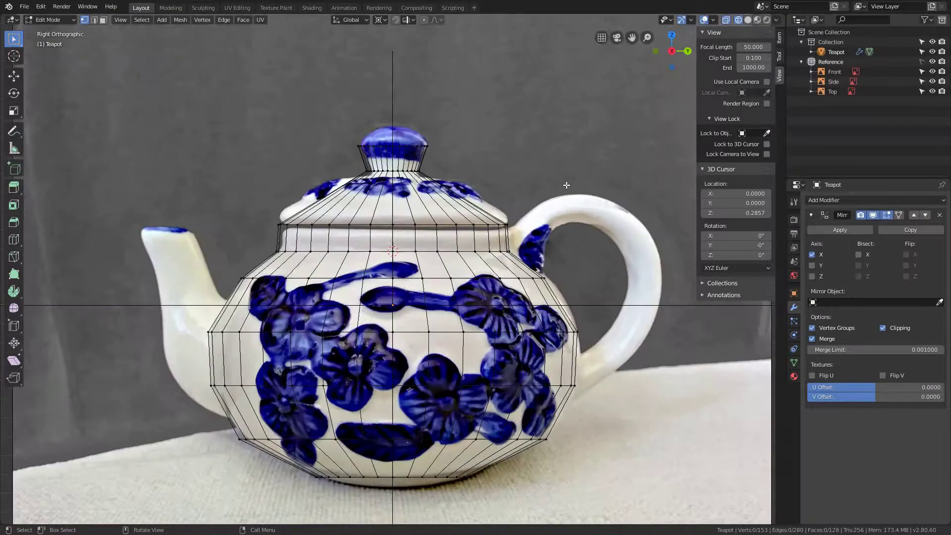
# - Scale the upper body edge loop to match the side reference outline
pyautogui.keyDown('alt'); pyautogui.click(402, 279); pyautogui.keyUp('alt')
pyautogui.hotkey('shift', 's')
pyautogui.press('2')
pyautogui.press('s')
pyautogui.click(419, 434)
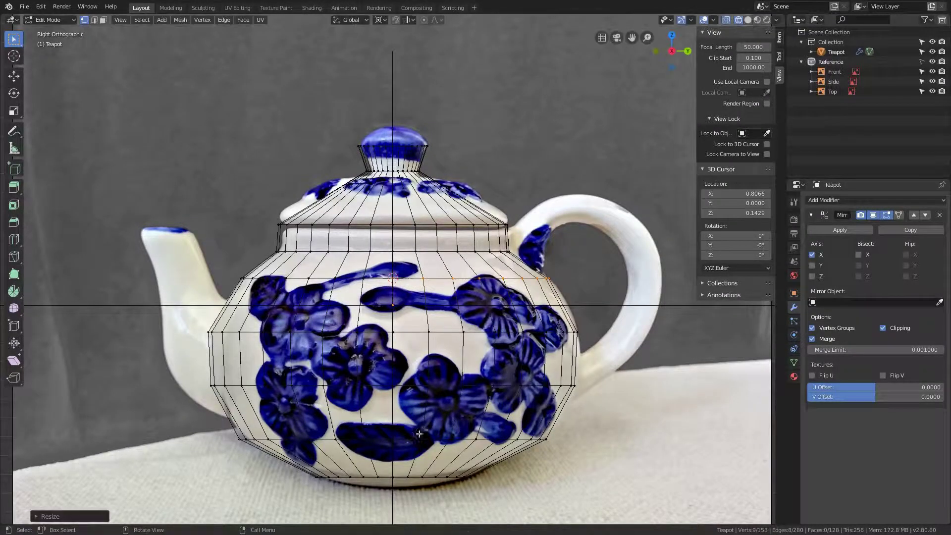
# - Select the base loop and the loop above it, and move both into place
pyautogui.keyDown('alt'); pyautogui.click(408, 427); pyautogui.keyUp('alt')
pyautogui.hotkey('shift', 's')
pyautogui.press('2')
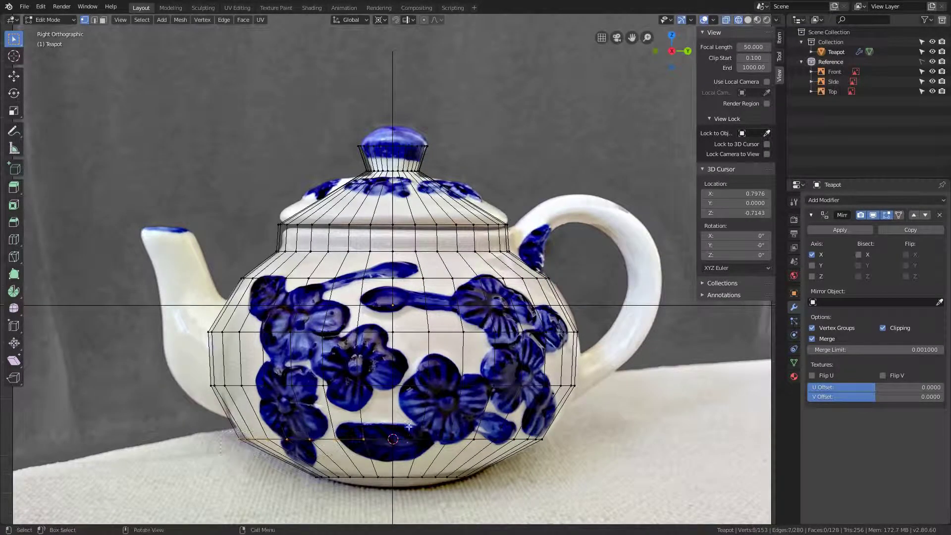
pyautogui.keyDown('alt'); pyautogui.keyDown('shift'); pyautogui.click(336, 400); pyautogui.keyUp('shift'); pyautogui.keyUp('alt')
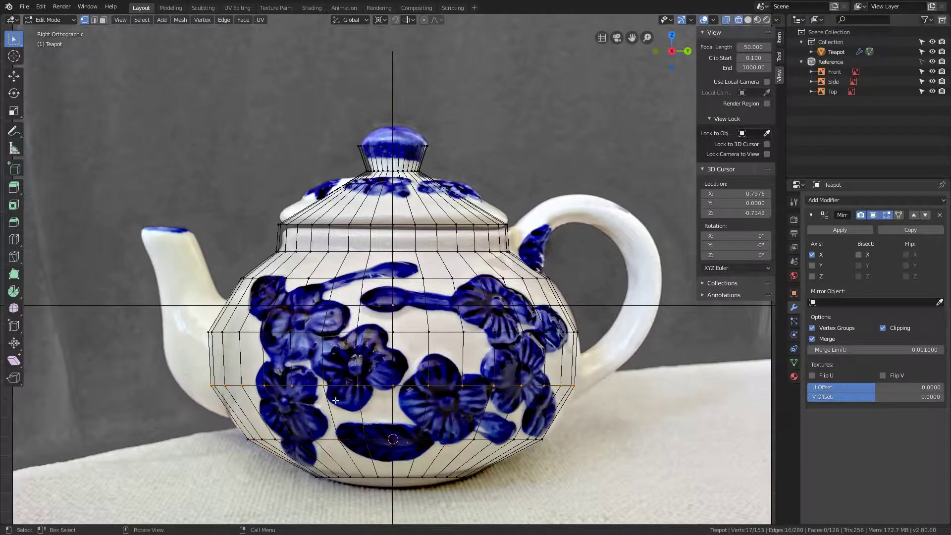
pyautogui.press('g')
pyautogui.click(292, 403)
# - In front view, rescale the bottom loop to the front outline, then view from the top
pyautogui.press('KP_1')
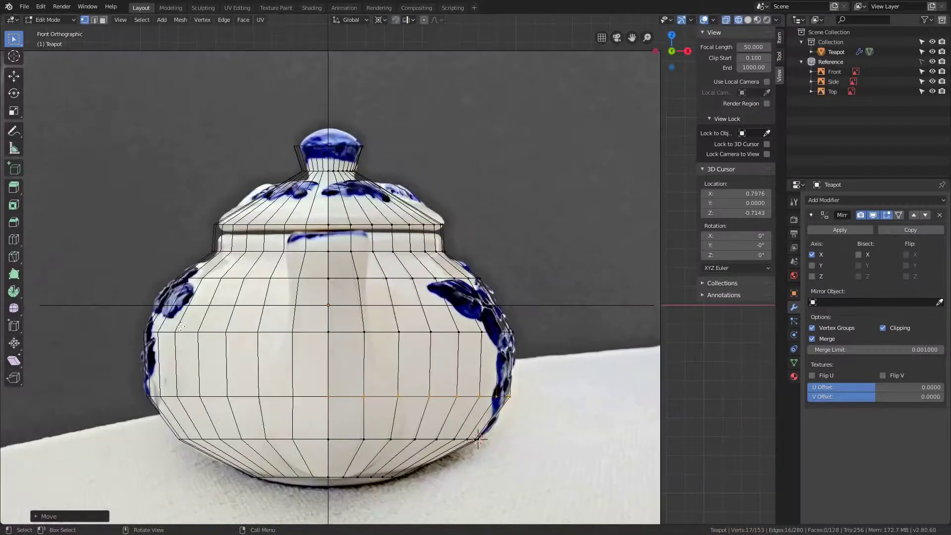
pyautogui.keyDown('alt'); pyautogui.click(510, 398); pyautogui.keyUp('alt')
pyautogui.hotkey('shift', 's')
pyautogui.press('2')
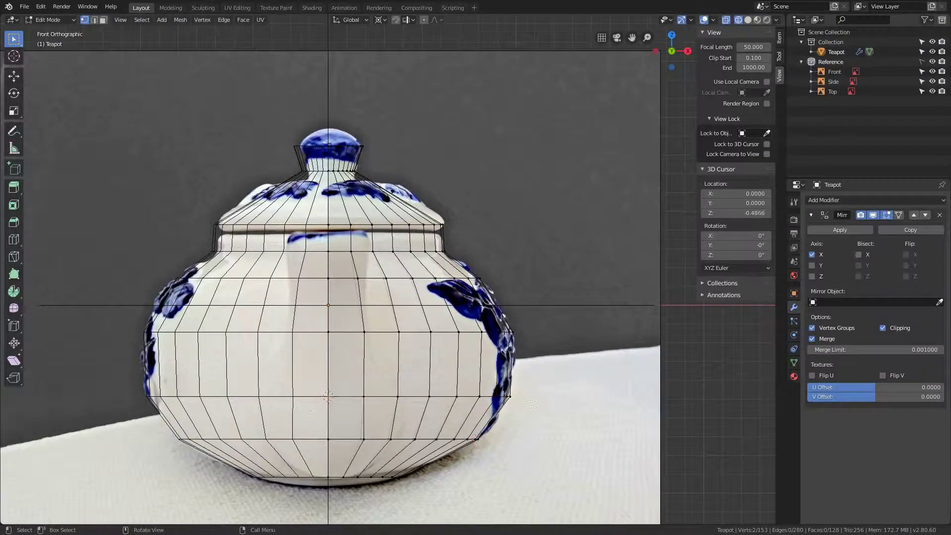
pyautogui.press('s')
pyautogui.click(529, 404)
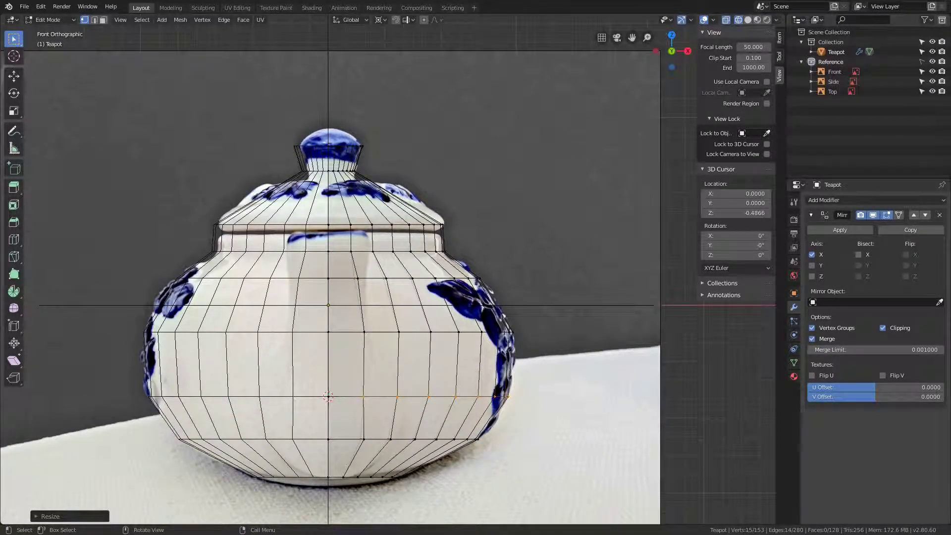
pyautogui.press('KP_7')
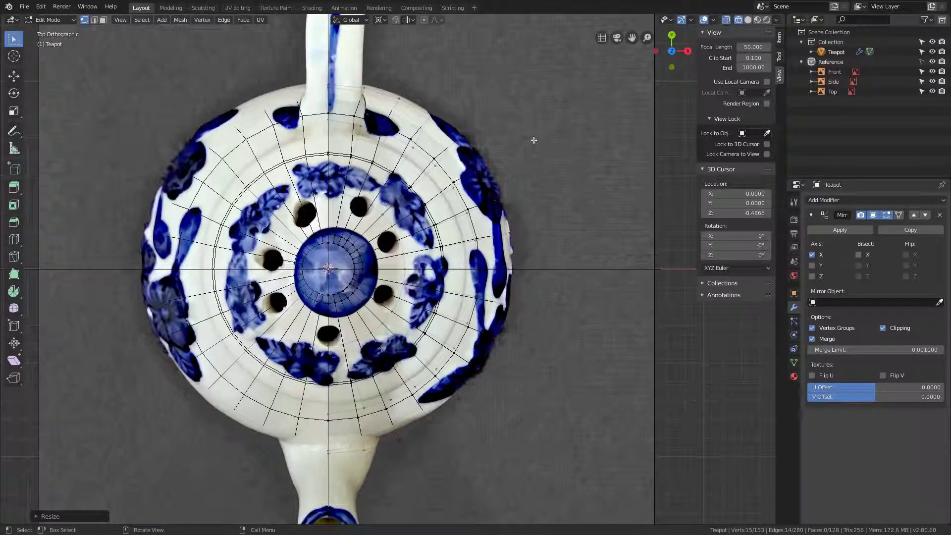
# - Select the whole teapot mesh, orbit into a perspective view, and return to Object Mode
pyautogui.press('a')
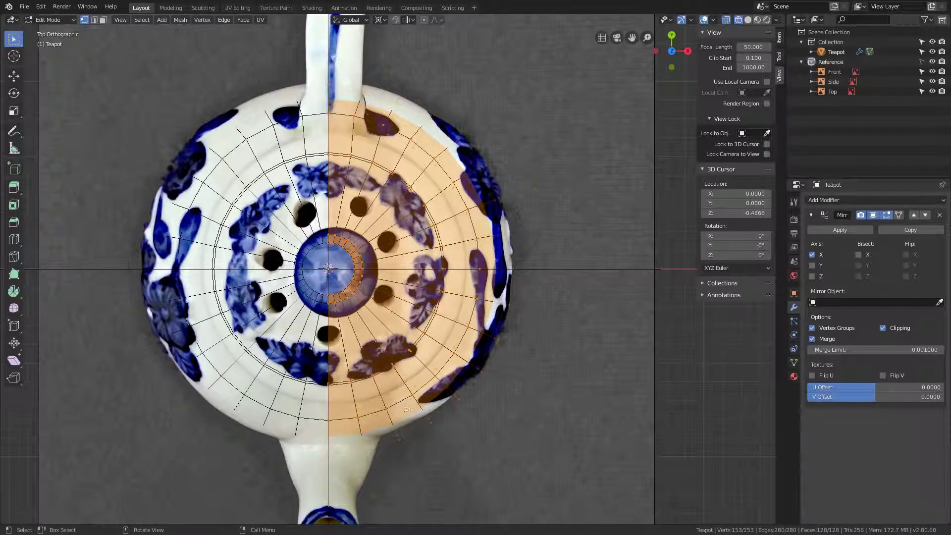
pyautogui.moveTo(639, 401); pyautogui.dragTo(586, 295, button='middle')
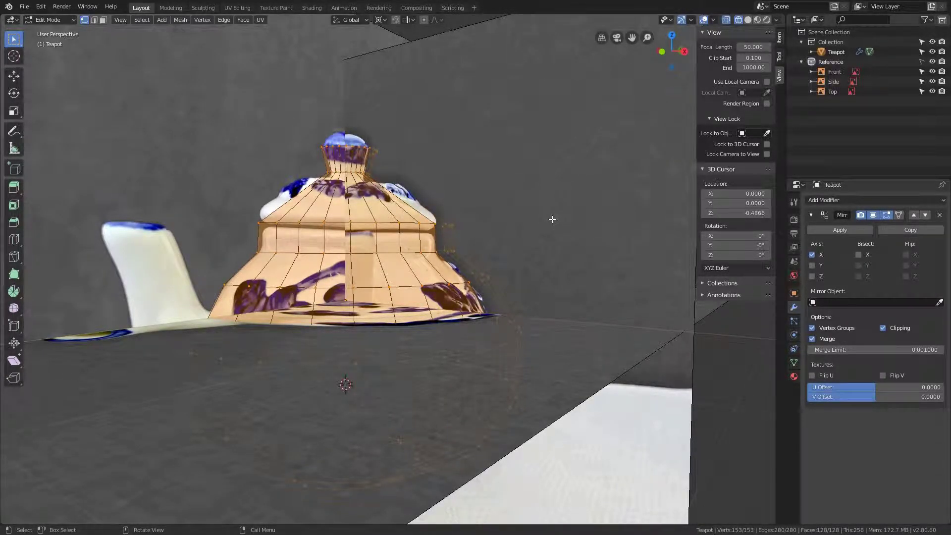
pyautogui.press('Tab')
# - Set the Top reference image's Z location to 1, view from the top, and select the Teapot
pyautogui.click(824, 92)
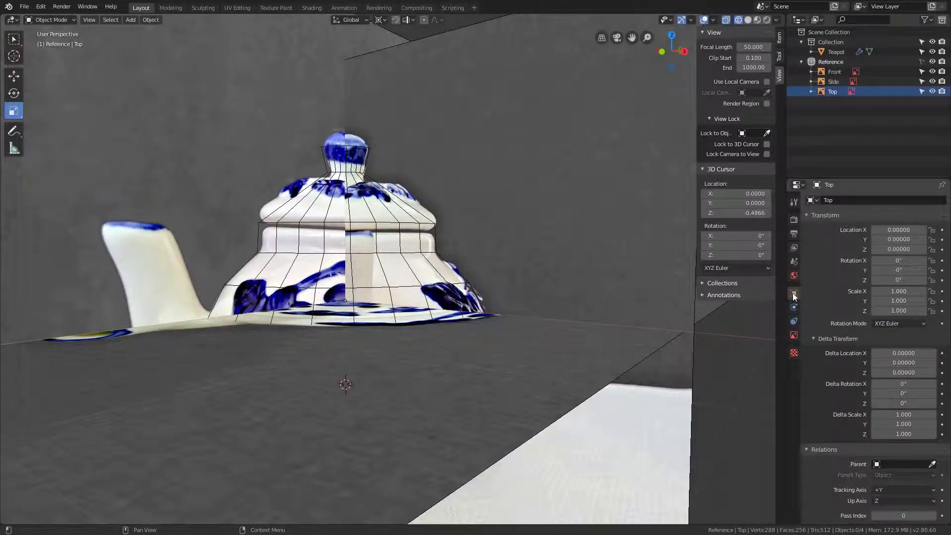
pyautogui.click(902, 249)
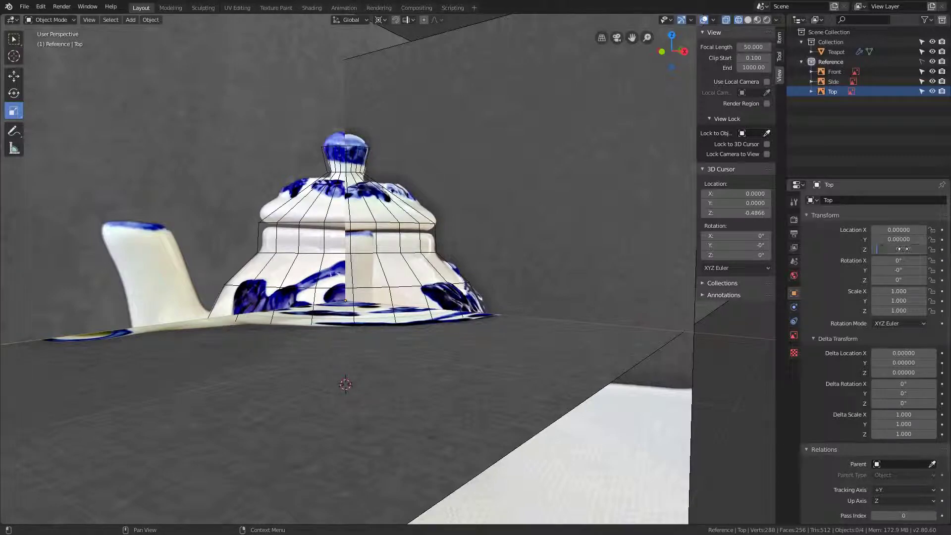
pyautogui.write('1')
pyautogui.press('Return')
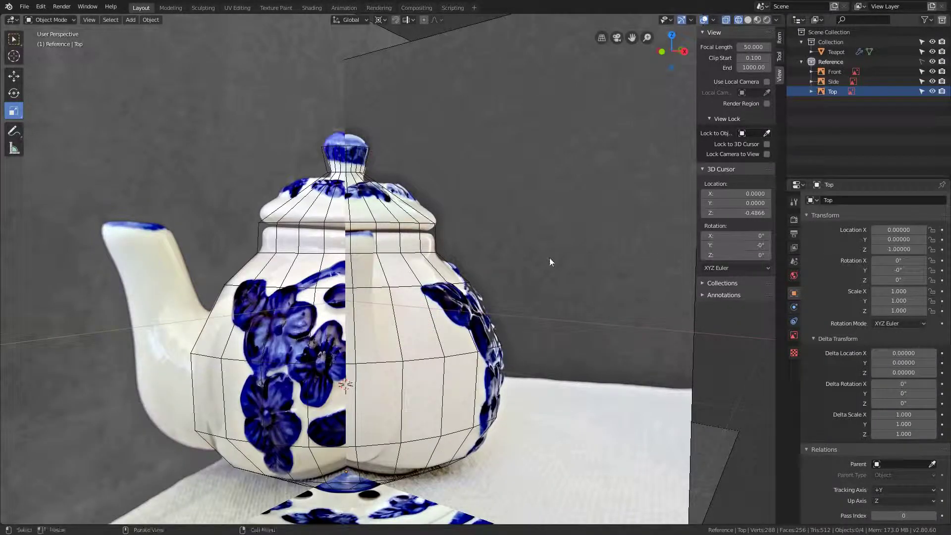
pyautogui.press('KP_7')
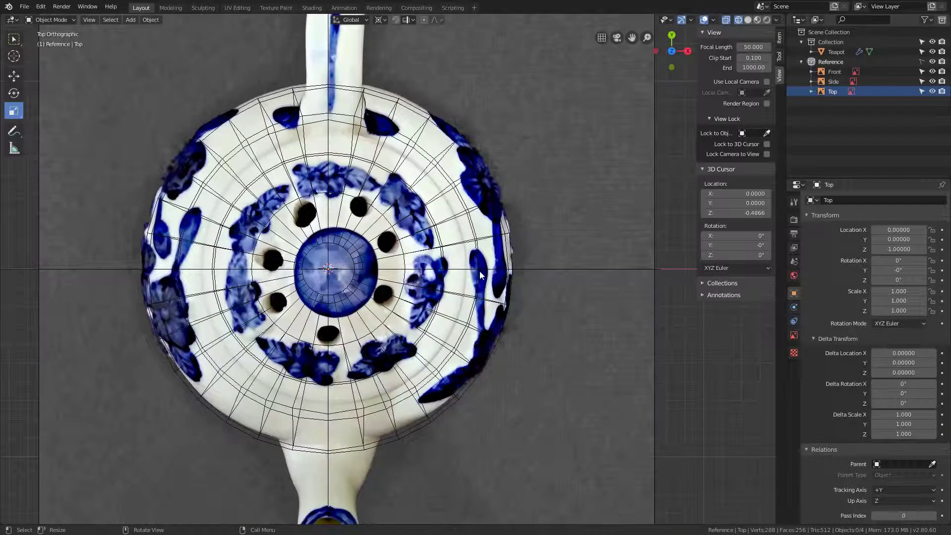
pyautogui.click(836, 52)
# - Box-select the lid faces in Face select mode and compare them in front, side and top views
pyautogui.press('Tab')
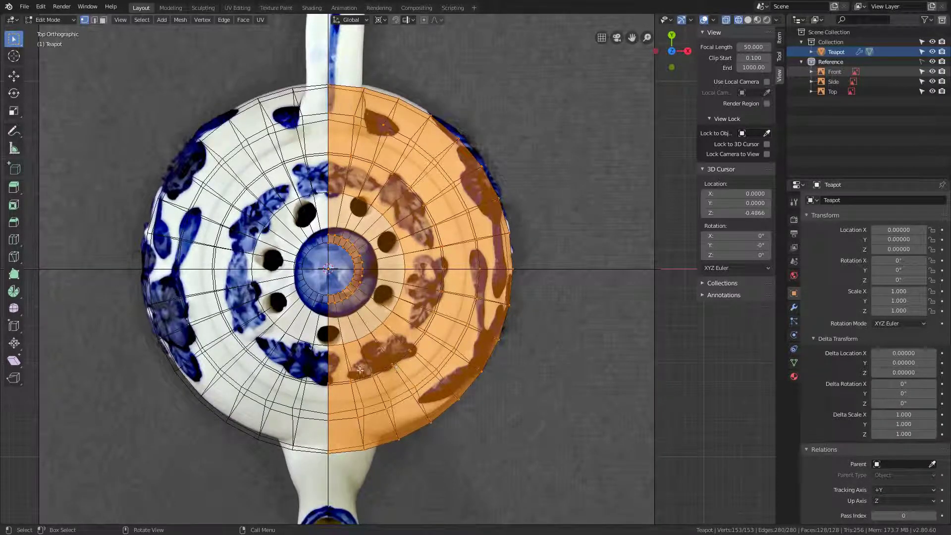
pyautogui.click(103, 20)
pyautogui.moveTo(318, 189); pyautogui.dragTo(415, 346)
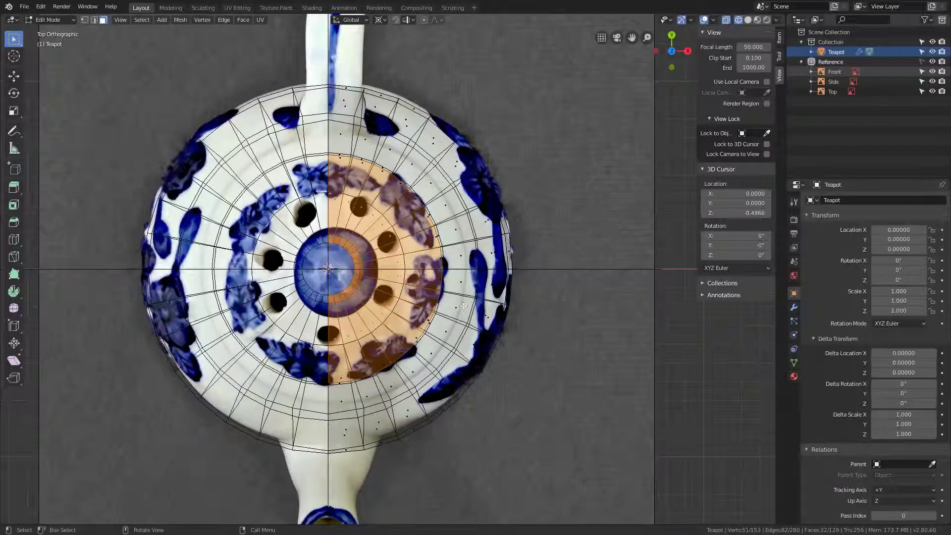
pyautogui.press('KP_1')
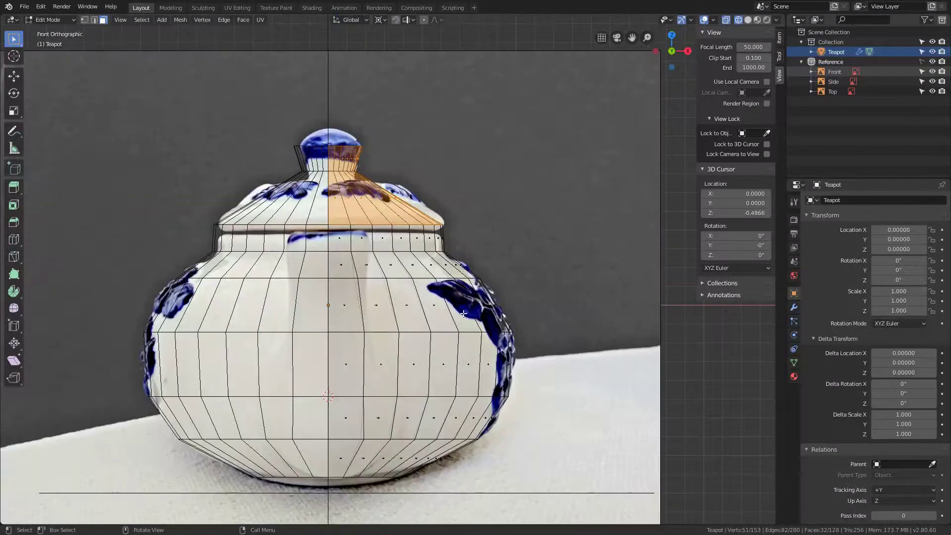
pyautogui.press('KP_3')
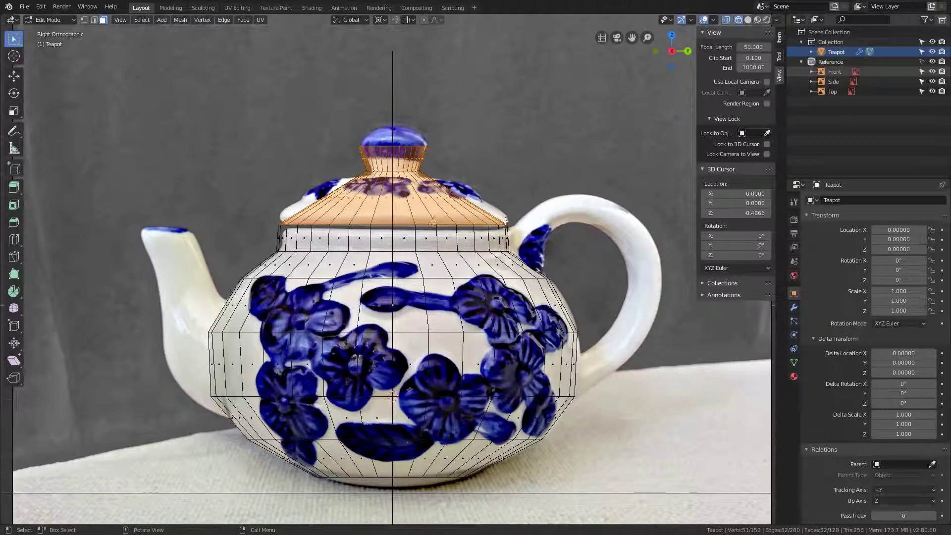
pyautogui.press('KP_1')
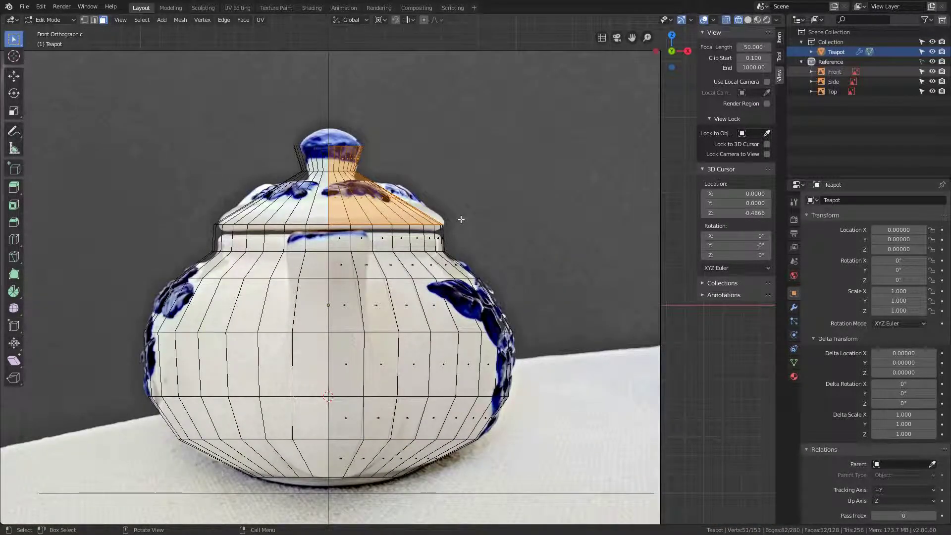
pyautogui.press('KP_7')
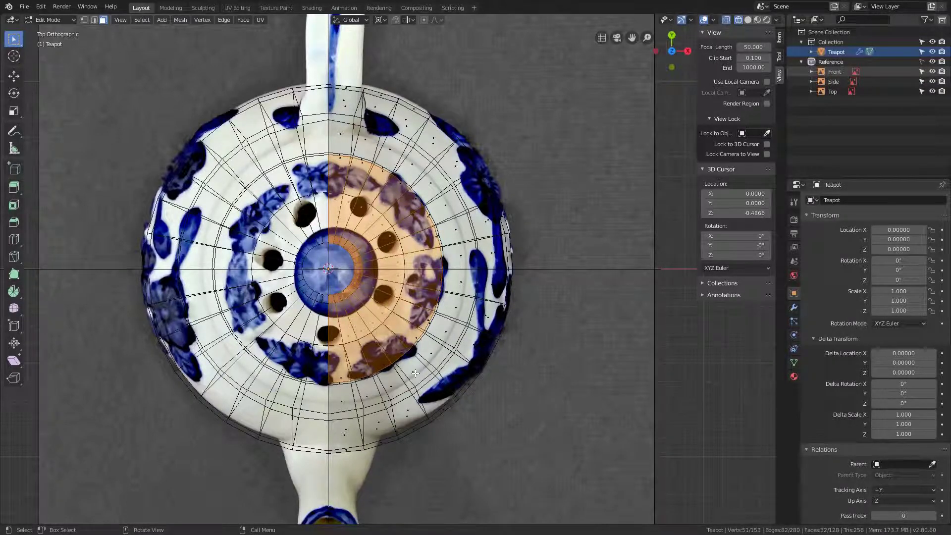
# - Hide the Reference collection in Object Mode and orbit to a perspective angle
pyautogui.scroll(-2, 415, 373)
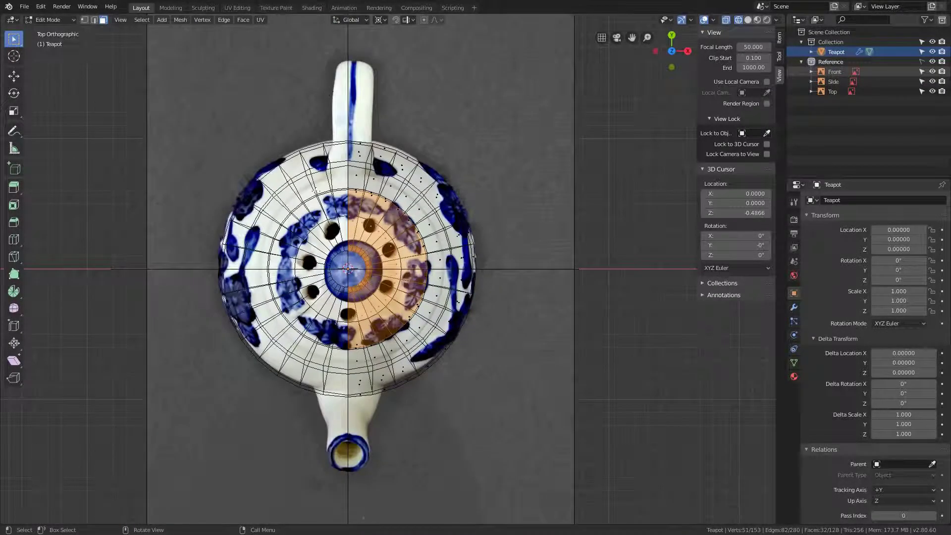
pyautogui.press('Tab')
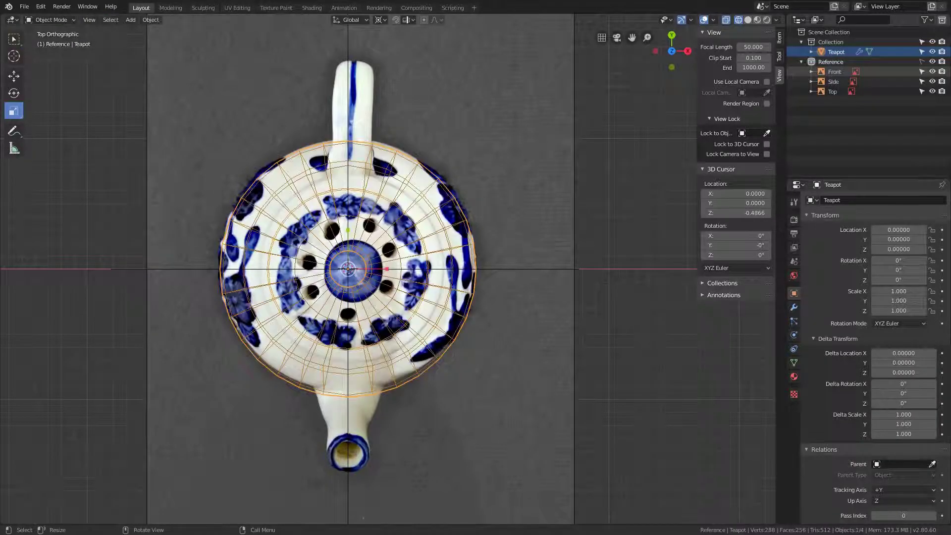
pyautogui.click(931, 61)
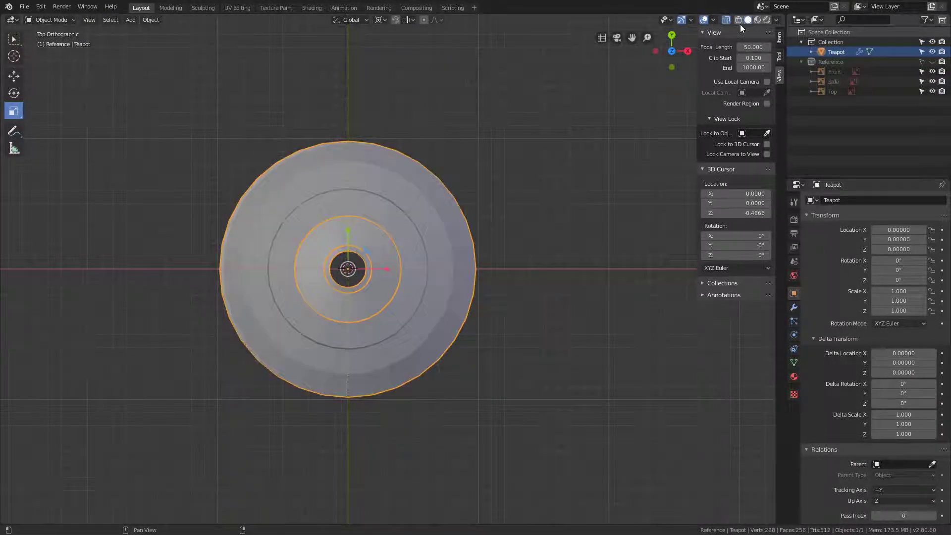
pyautogui.moveTo(664, 120); pyautogui.dragTo(501, 221, button='middle')
# - Deselect the teapot and turn off X-Ray so the body displays opaque
pyautogui.scroll(-4, 500, 220)
pyautogui.click(504, 232)
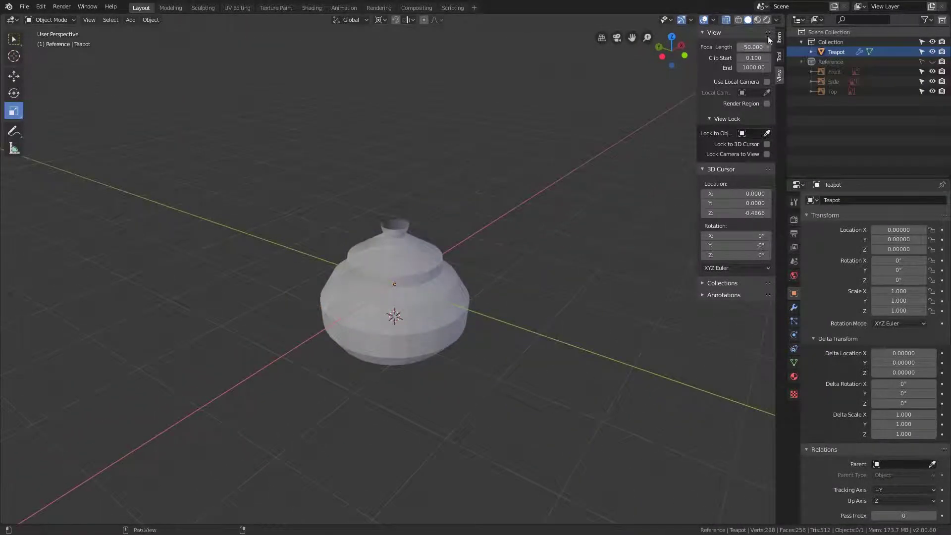
pyautogui.click(777, 20)
pyautogui.click(730, 220)
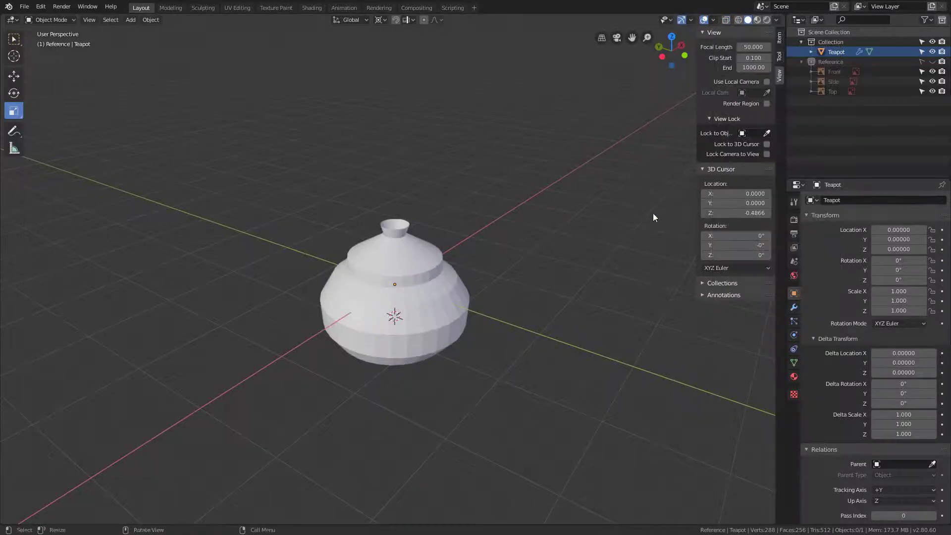
pyautogui.moveTo(653, 217); pyautogui.dragTo(473, 206, button='middle')
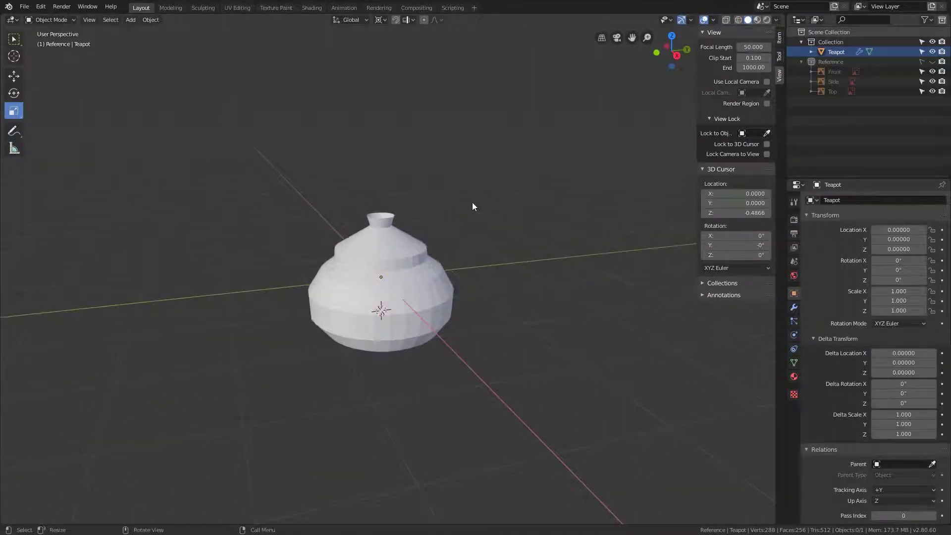